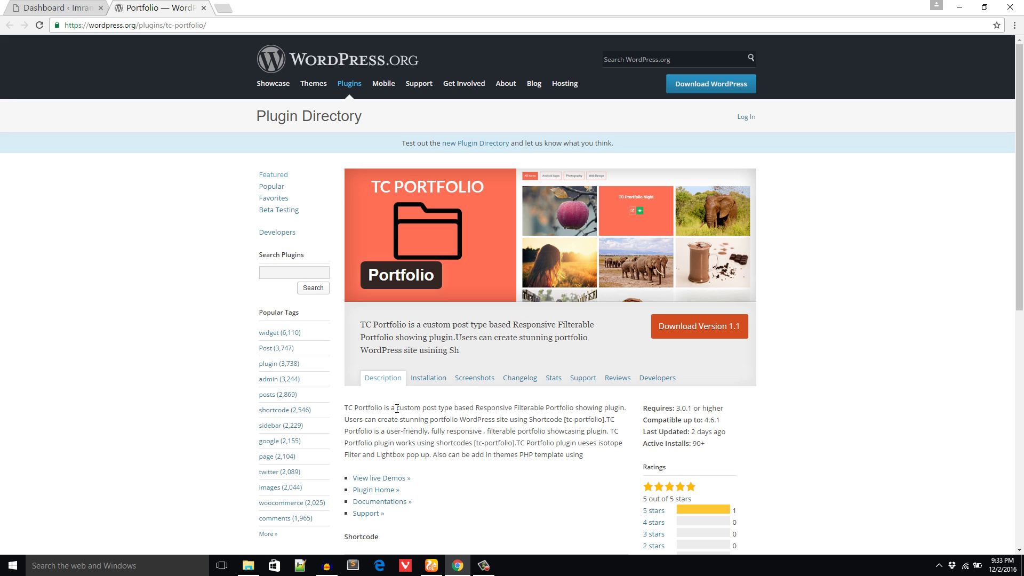
# Step: Highlight 'TC Portfolio' in the plugin description, then switch to the site's admin Dashboard tab
pyautogui.moveTo(383, 408); pyautogui.dragTo(346, 406)
pyautogui.hotkey('ctrl', 'c')
pyautogui.click(84, 6)
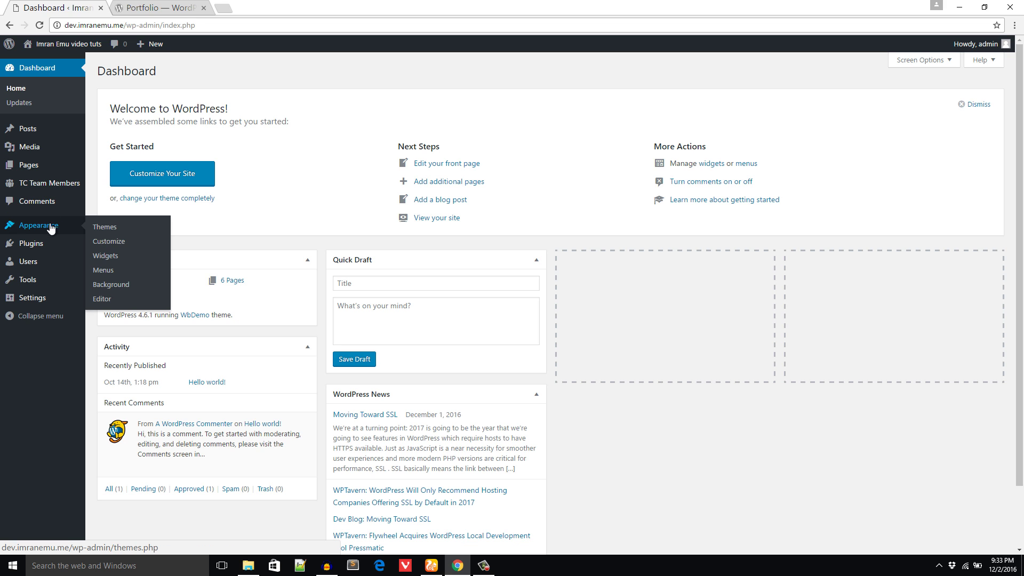
# Step: Search Add New Plugins for 'TC Portfolio', install it and activate it
pyautogui.moveTo(37, 245)
pyautogui.click(105, 261)
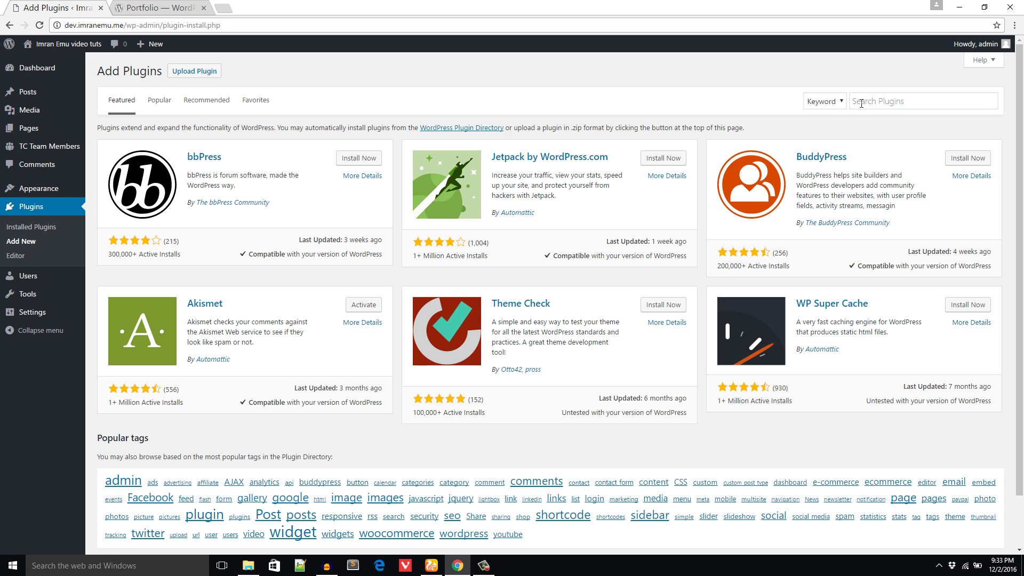
pyautogui.click(862, 103)
pyautogui.hotkey('ctrl', 'v')
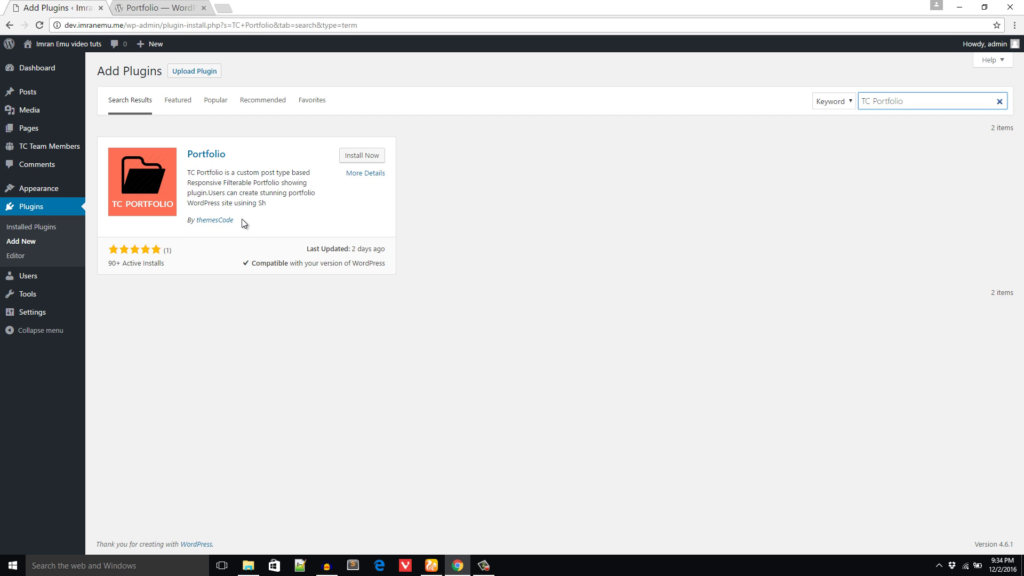
pyautogui.click(361, 156)
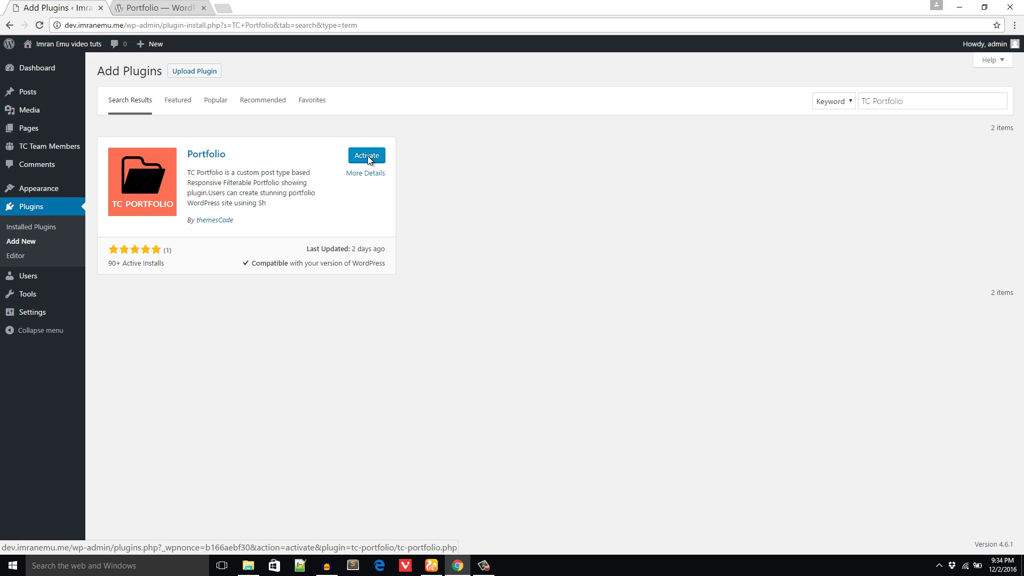
pyautogui.click(367, 156)
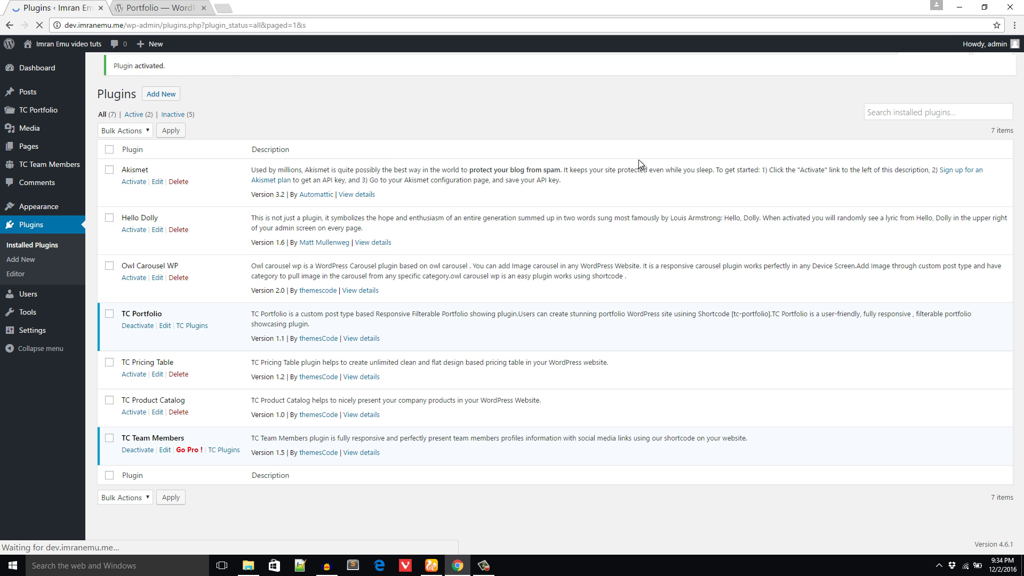
# Step: Browse TC Portfolio's All Portfolios, Add New, Categories and Portfolio Settings style pages
pyautogui.moveTo(35, 114)
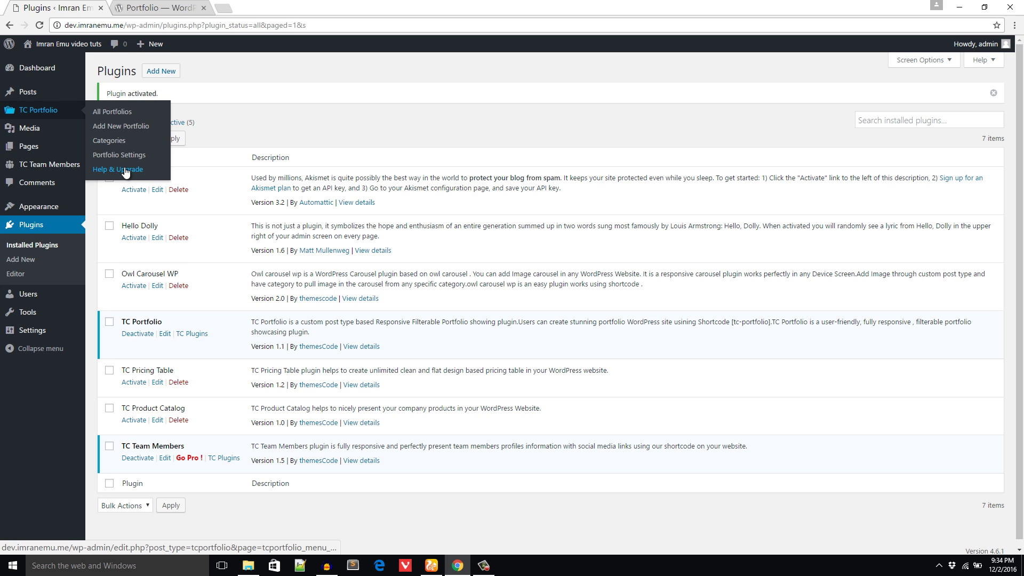
pyautogui.click(109, 113)
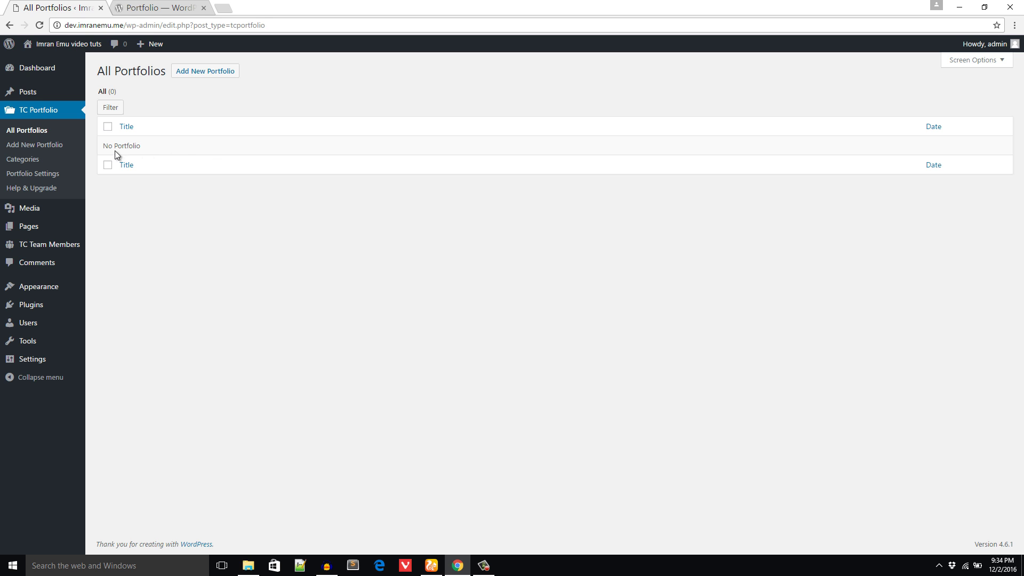
pyautogui.click(43, 143)
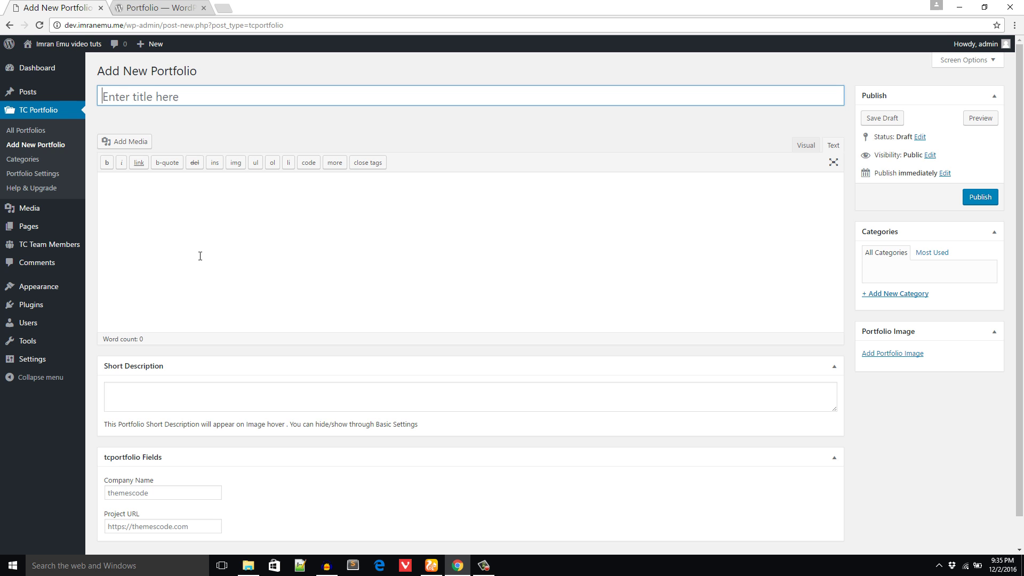
pyautogui.scroll(-1, 199, 251)
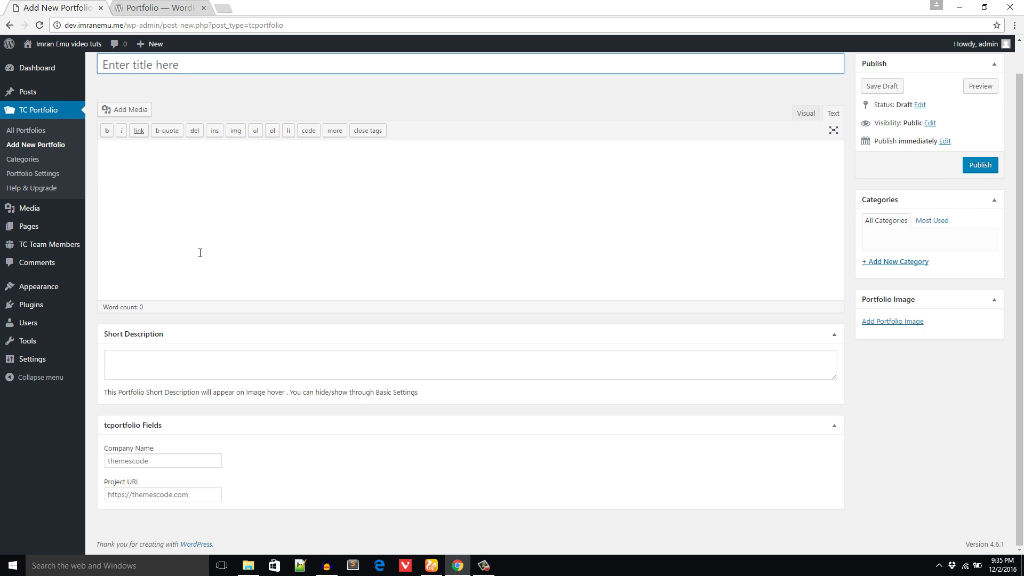
pyautogui.scroll(1, 176, 246)
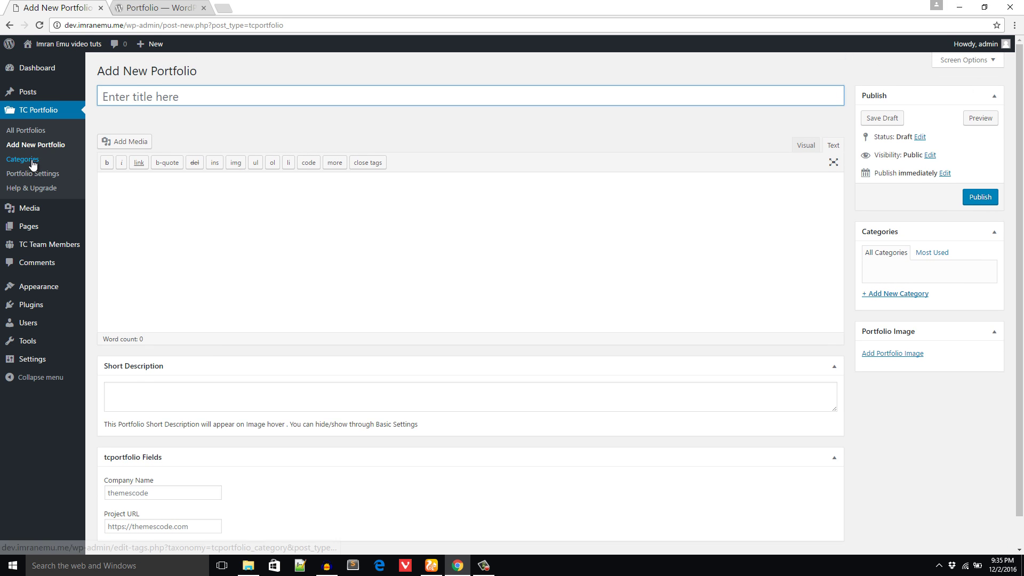
pyautogui.click(25, 160)
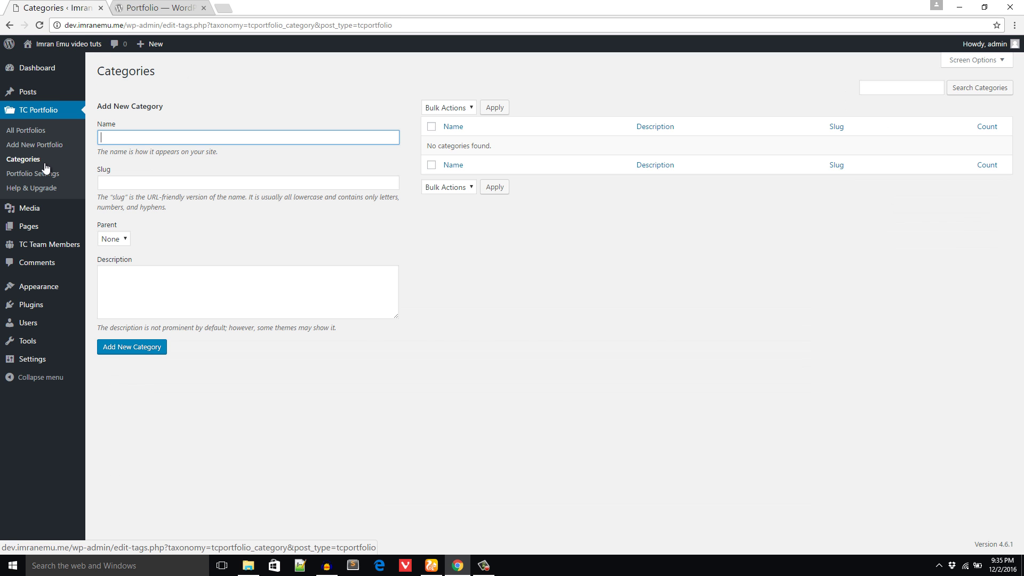
pyautogui.click(40, 174)
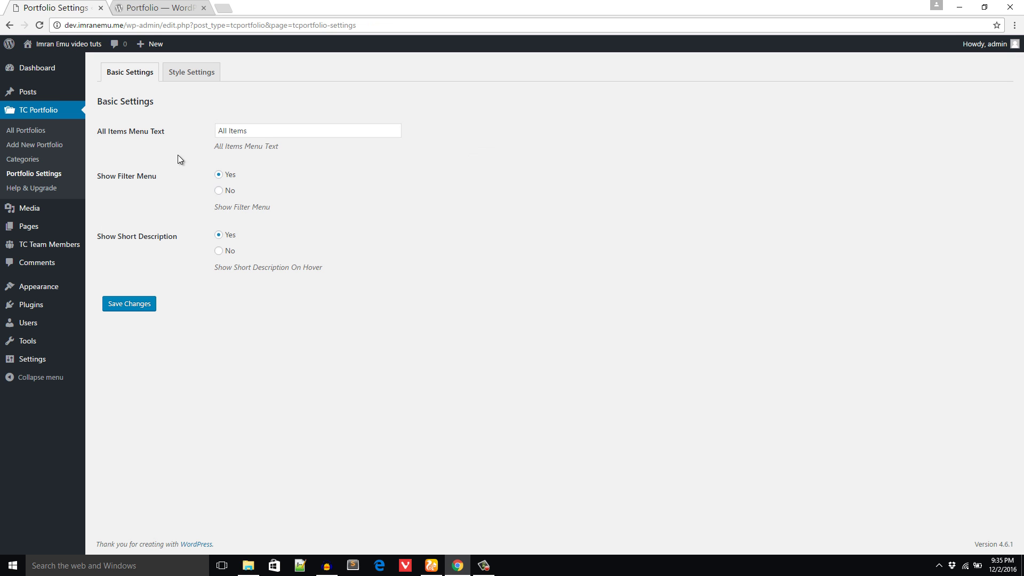
pyautogui.click(193, 76)
# Step: Open TC Portfolio's Help & Upgrade page and highlight the [tc-portfolio] shortcode
pyautogui.click(38, 188)
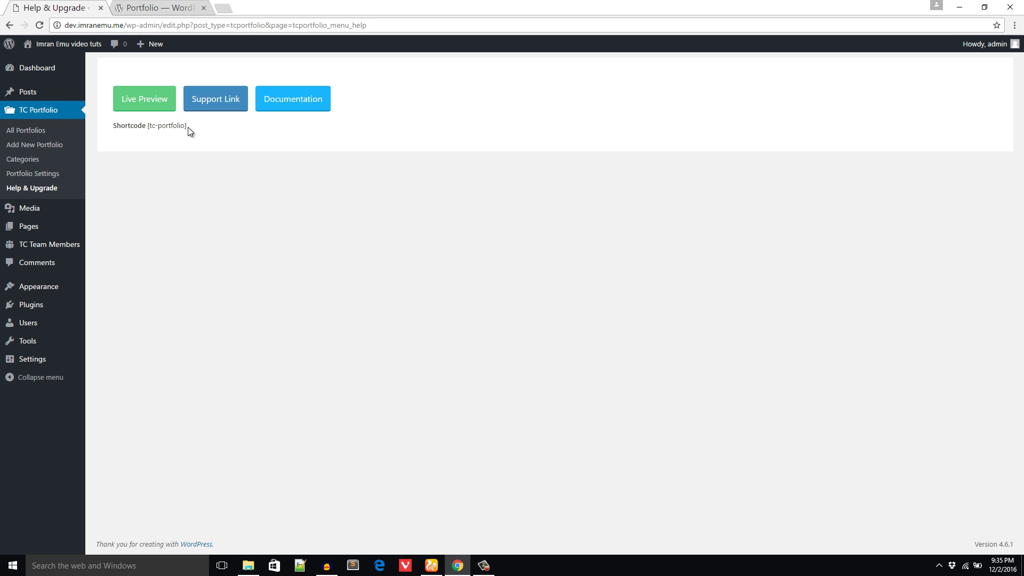
pyautogui.moveTo(187, 126); pyautogui.dragTo(147, 126)
pyautogui.click(218, 125)
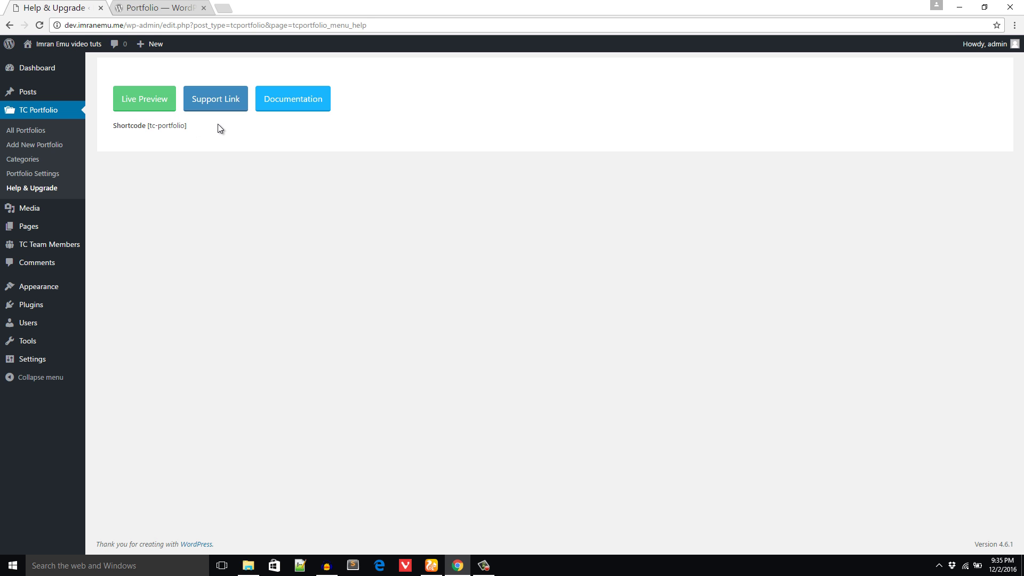
# Step: Open the Live Preview and try the Android Apps, Photography, Web Design and All filters
pyautogui.click(148, 107)
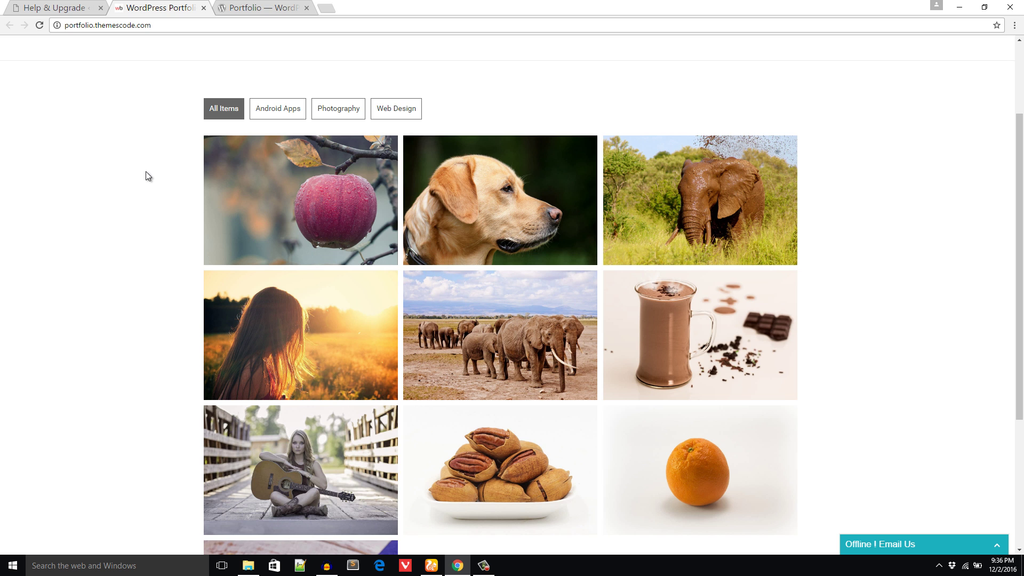
pyautogui.click(274, 112)
pyautogui.click(331, 135)
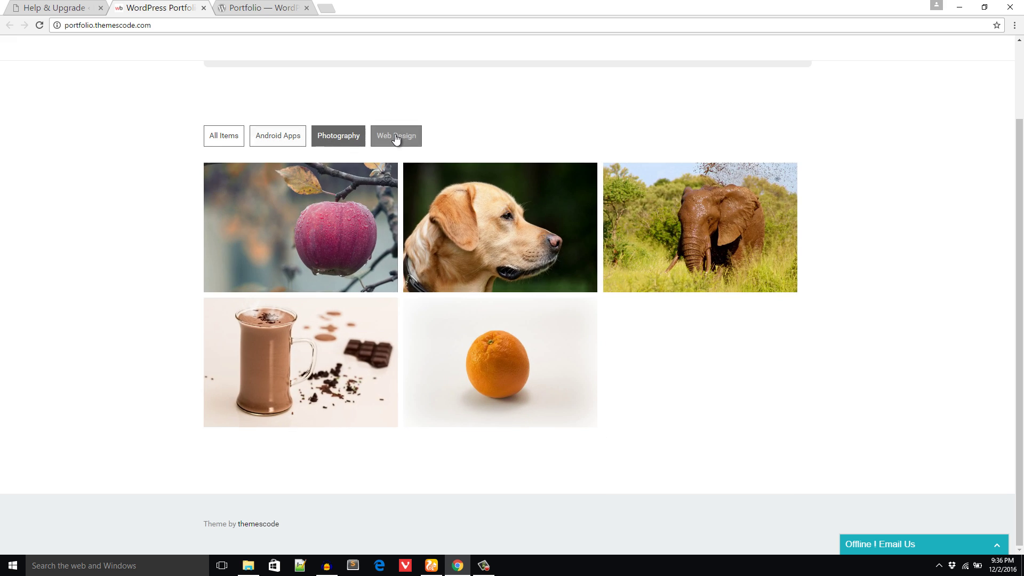
pyautogui.click(393, 136)
pyautogui.click(228, 144)
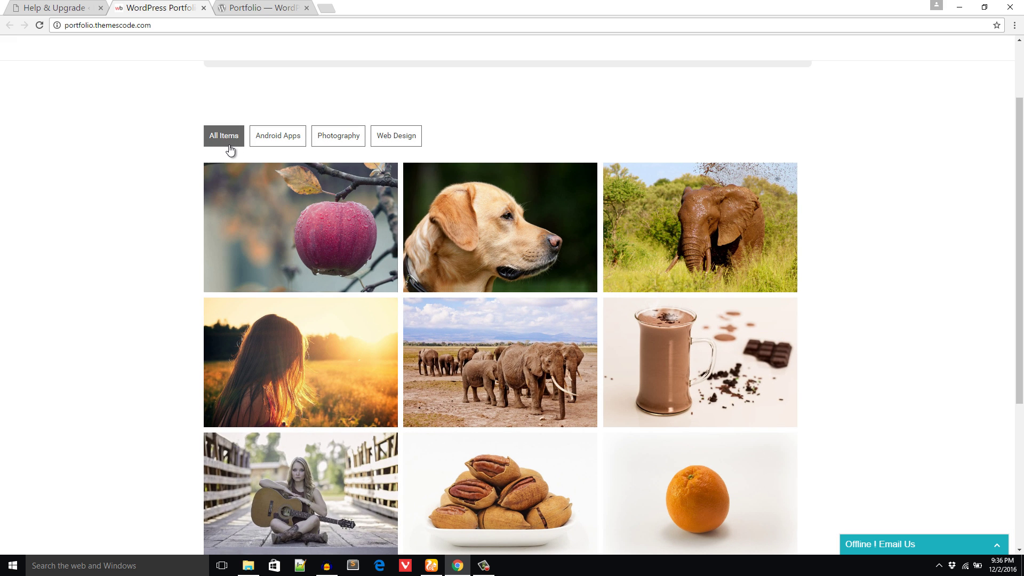
# Step: View the apple image in the lightbox, step through four more images, then close it
pyautogui.moveTo(315, 243)
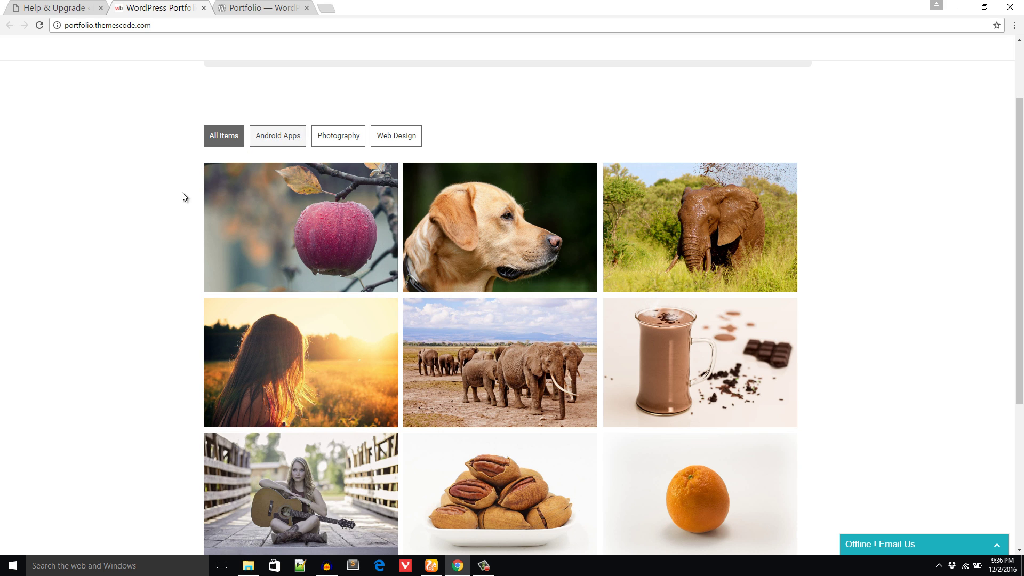
pyautogui.moveTo(261, 231)
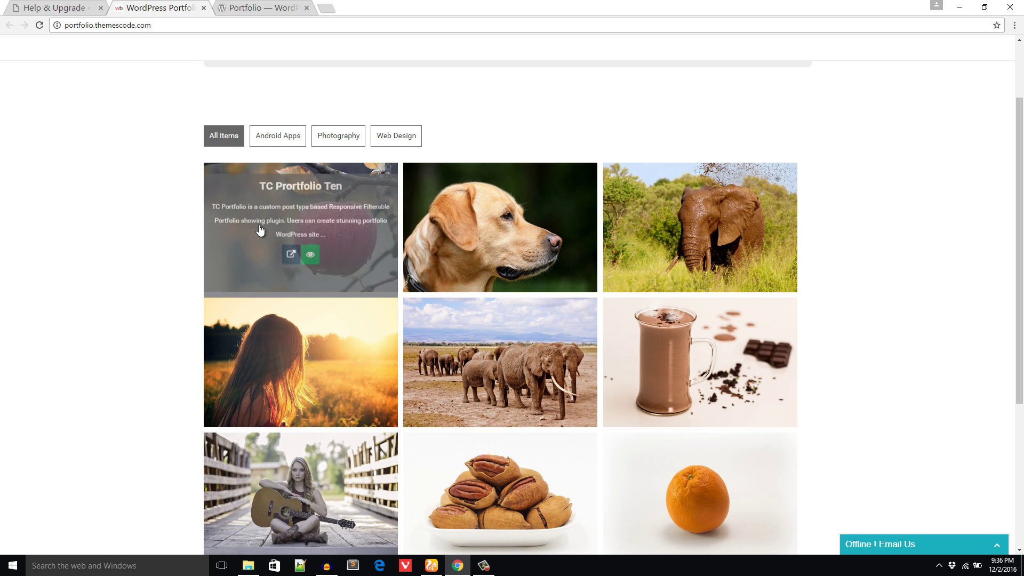
pyautogui.click(310, 246)
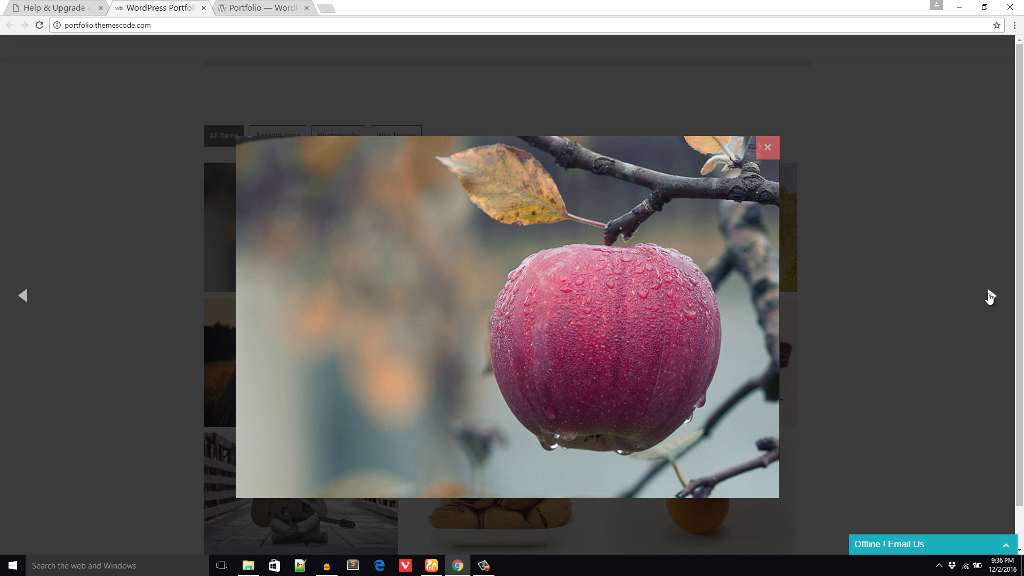
pyautogui.click(989, 297)
pyautogui.click(990, 297)
pyautogui.click(990, 297)
pyautogui.click(989, 297)
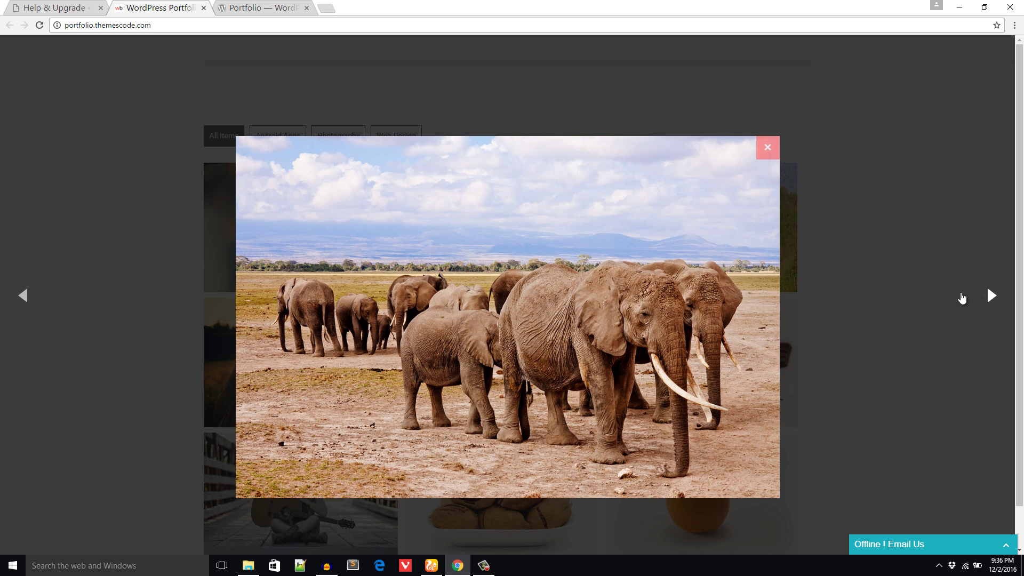
pyautogui.click(737, 151)
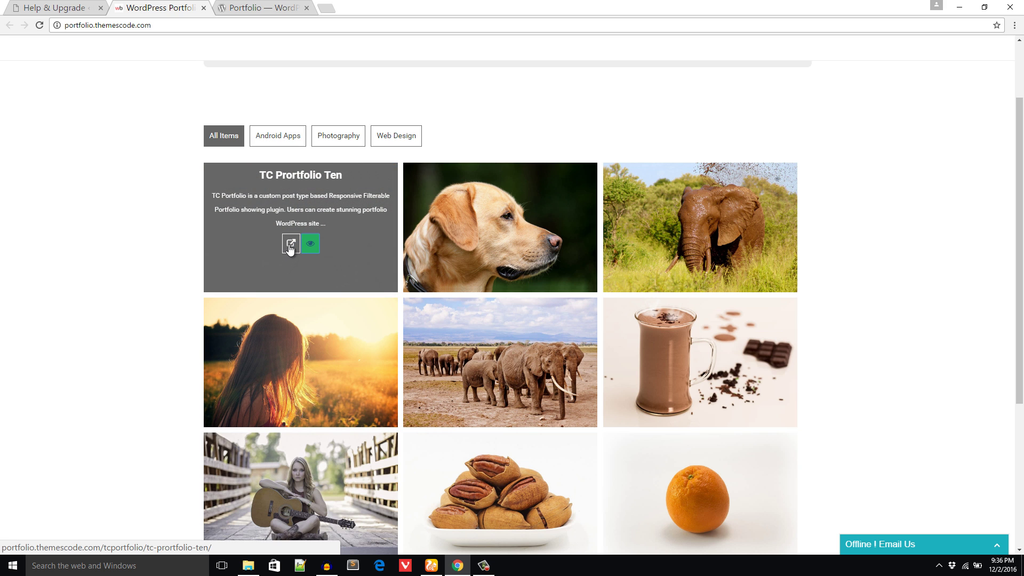
# Step: Open the TC Prortfolio Ten item page, go back, and return to the WordPress help tab
pyautogui.click(289, 245)
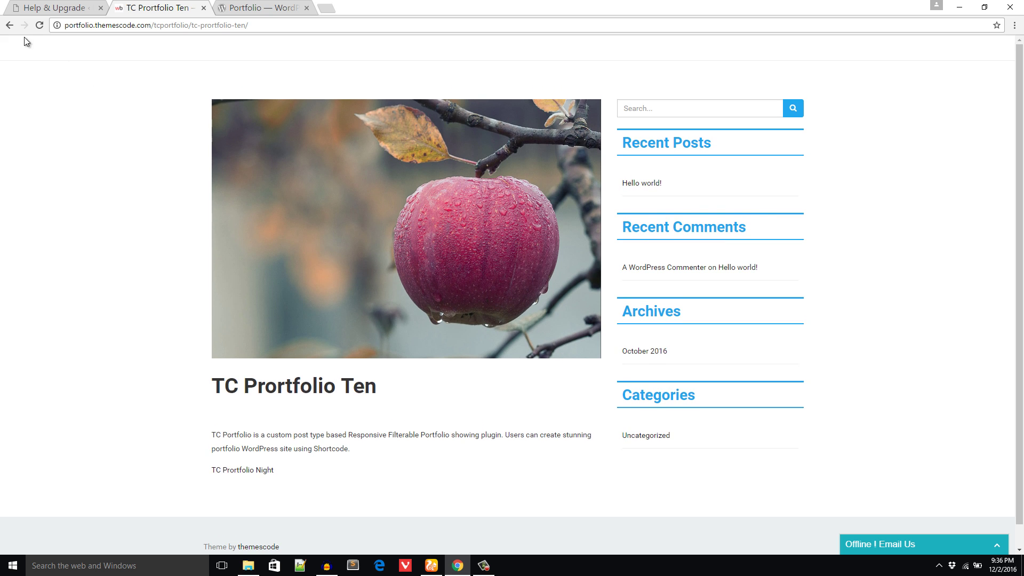
pyautogui.click(10, 25)
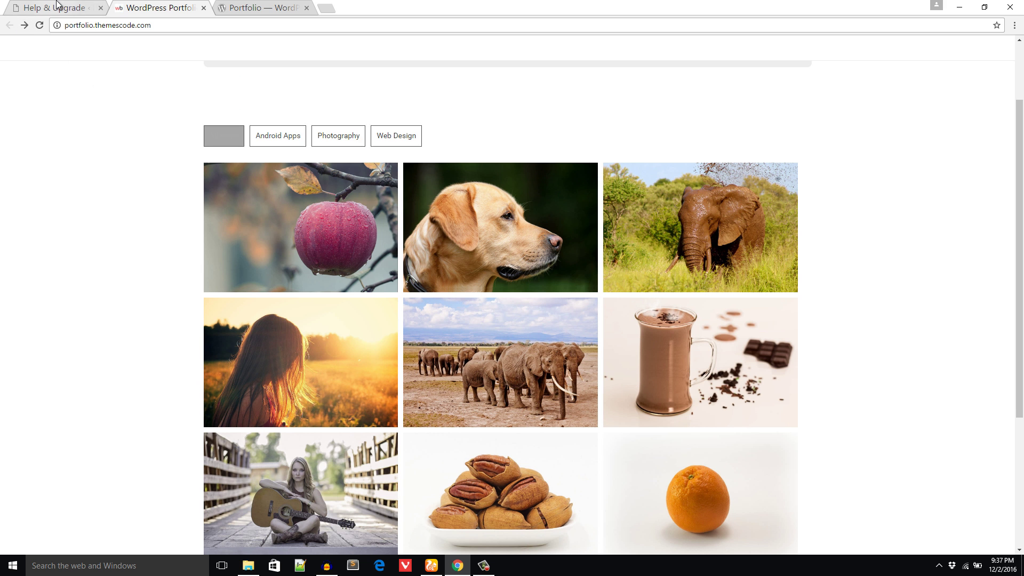
pyautogui.click(57, 6)
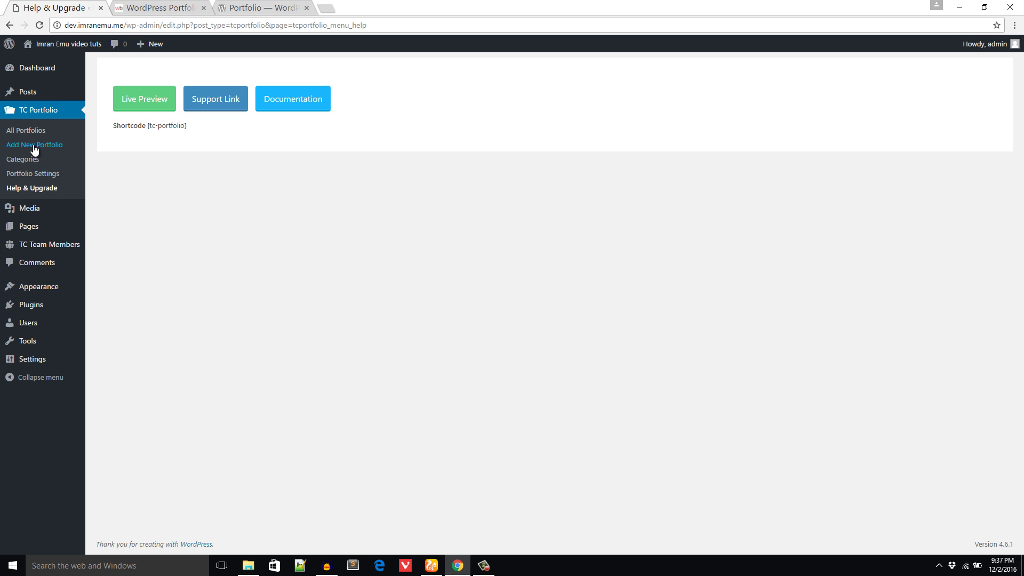
# Step: Start a new portfolio item titled 'Portfolio one'
pyautogui.click(44, 147)
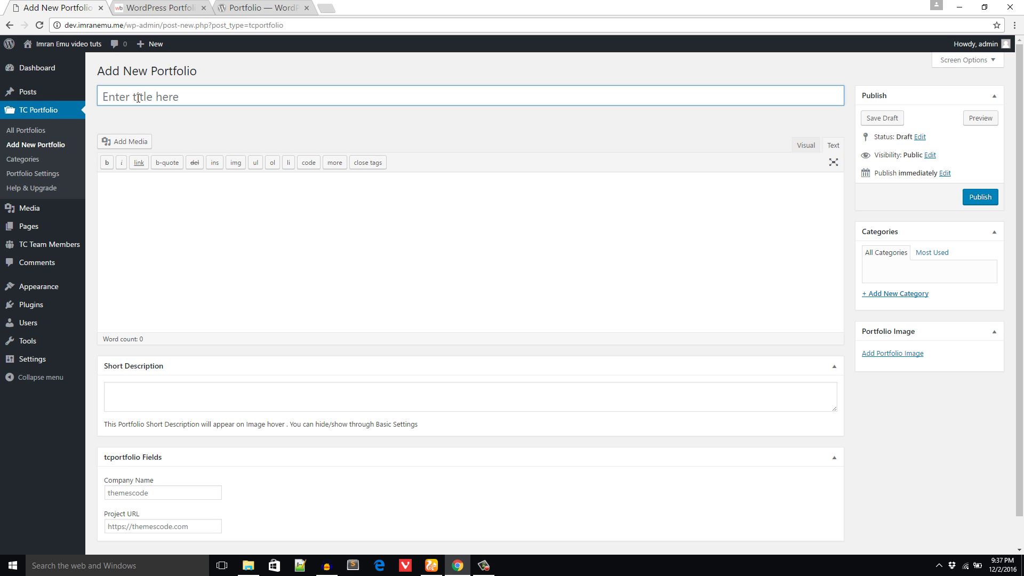
pyautogui.click(138, 98)
pyautogui.write('Portfolio on')
pyautogui.click(165, 214)
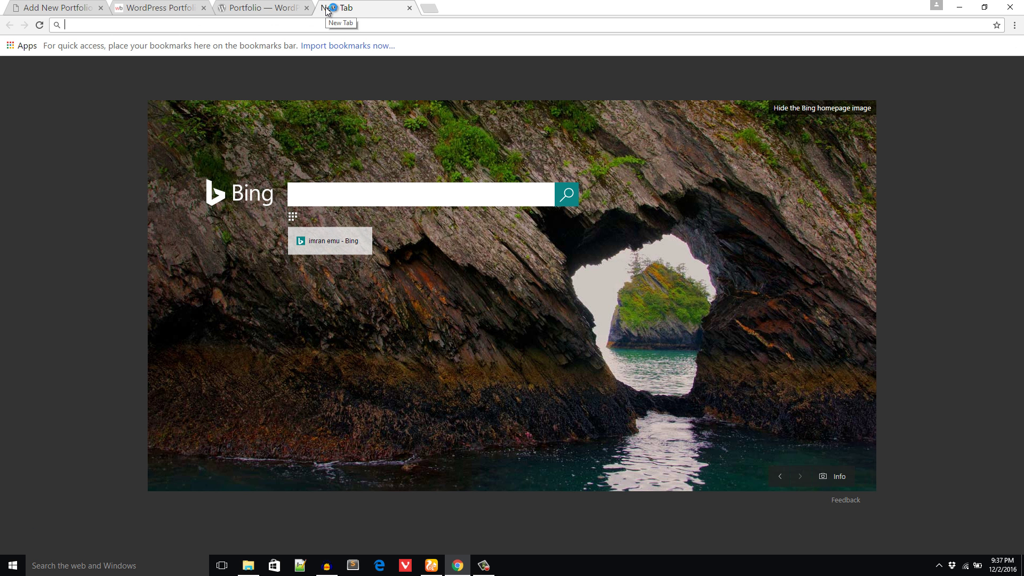
pyautogui.write('lo')
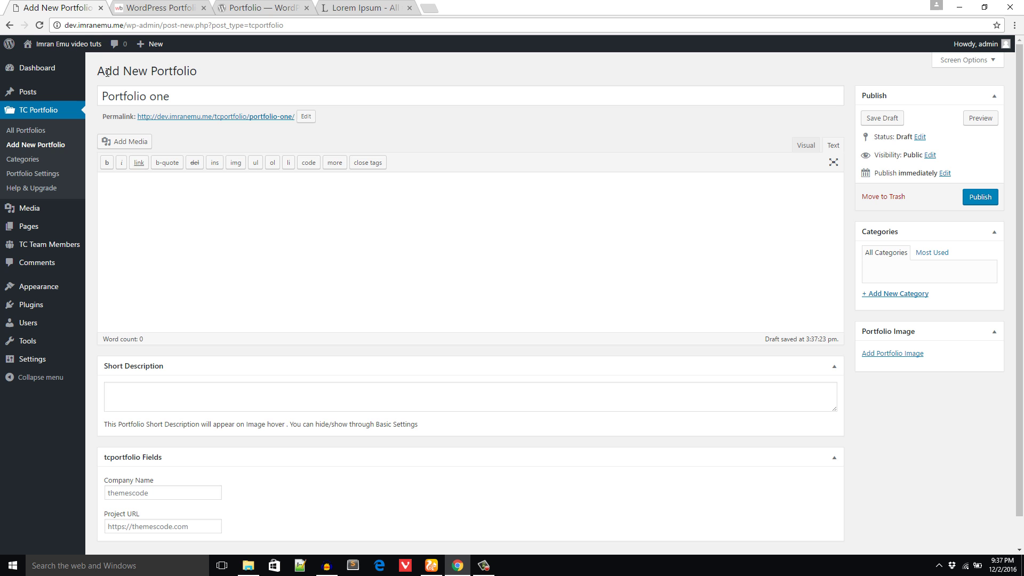
# Step: Copy the Lorem Ipsum paragraph from lipsum.com and paste it into the portfolio content
pyautogui.click(346, 5)
pyautogui.rightClick(343, 303)
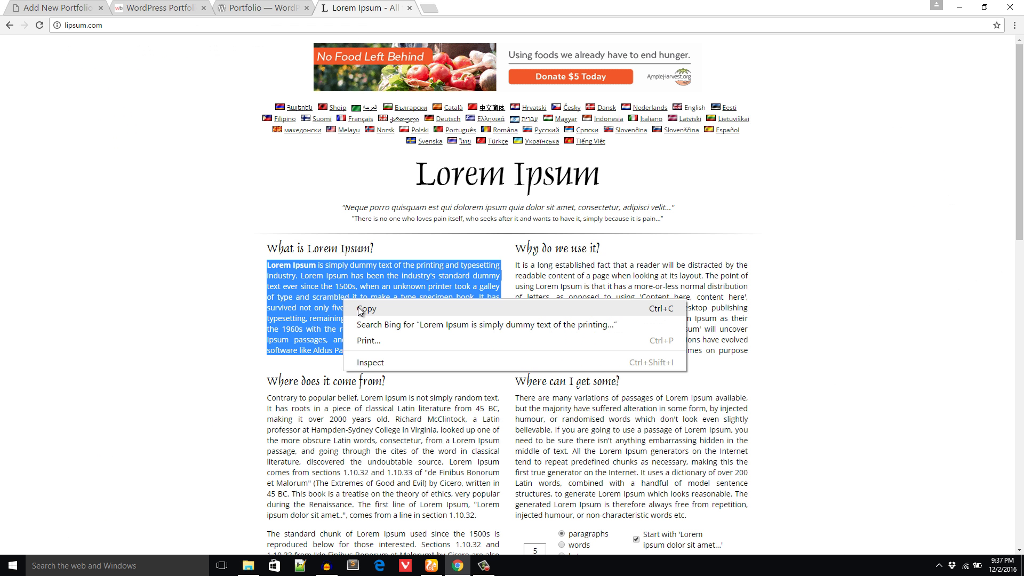
pyautogui.click(361, 310)
pyautogui.click(71, 5)
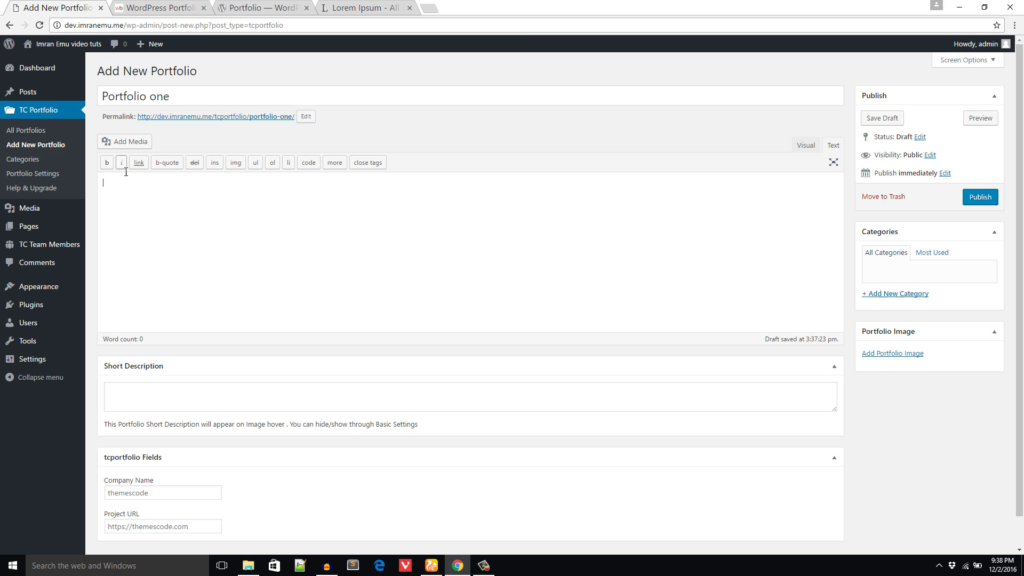
pyautogui.click(132, 186)
pyautogui.write("Lorem Ipsum is simply dummy text of the printing and typesetting industry. Lorem Ipsum has been the industry's standard dummy text ever since the 1500s, when an unknown printer took a galley of type and scrambled it to make a type specimen book. It has survived not only five centuries, but also the leap into electronic typesetting, remaining essentially unchanged. It was popularised in the 1960s with the release of Letraset sheets containing Lorem Ipsum passages, and more recently with desktop publishing software like Aldus PageMaker including versions of Lorem Ipsum.")
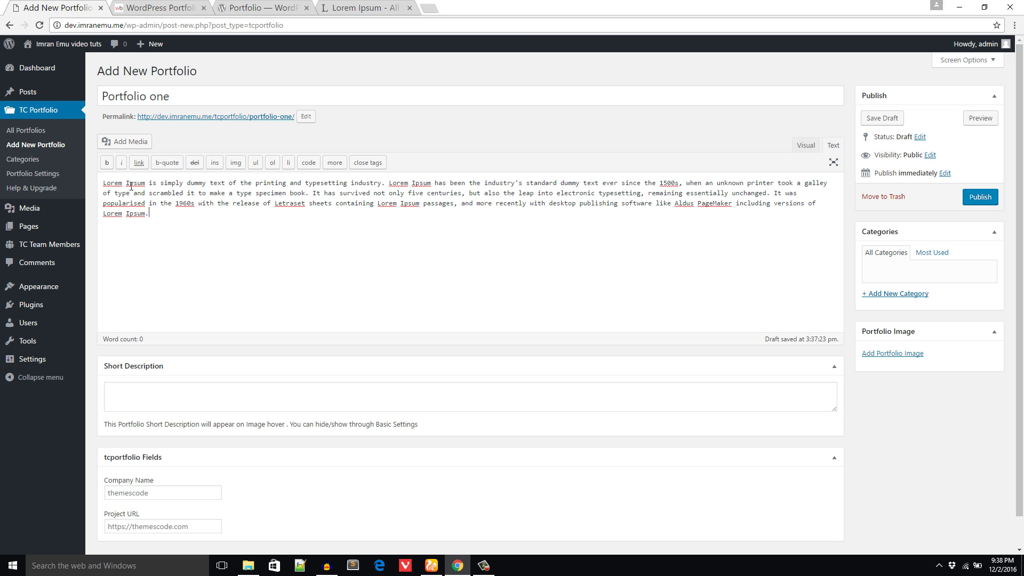
pyautogui.scroll(-1, 134, 270)
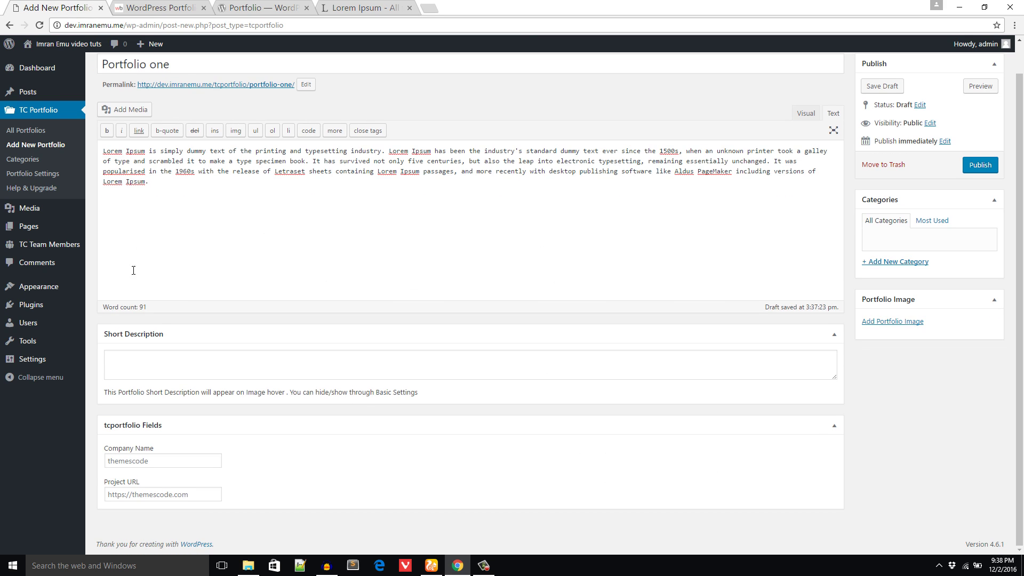
# Step: Paste Lorem Ipsum into Short Description and delete all but the first two sentences
pyautogui.click(129, 353)
pyautogui.click(176, 8)
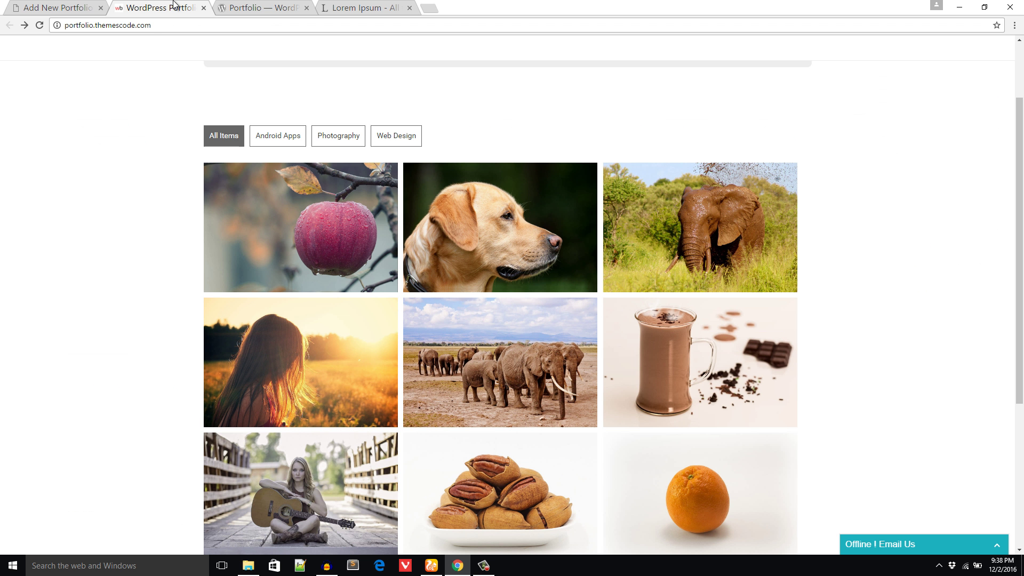
pyautogui.moveTo(296, 245)
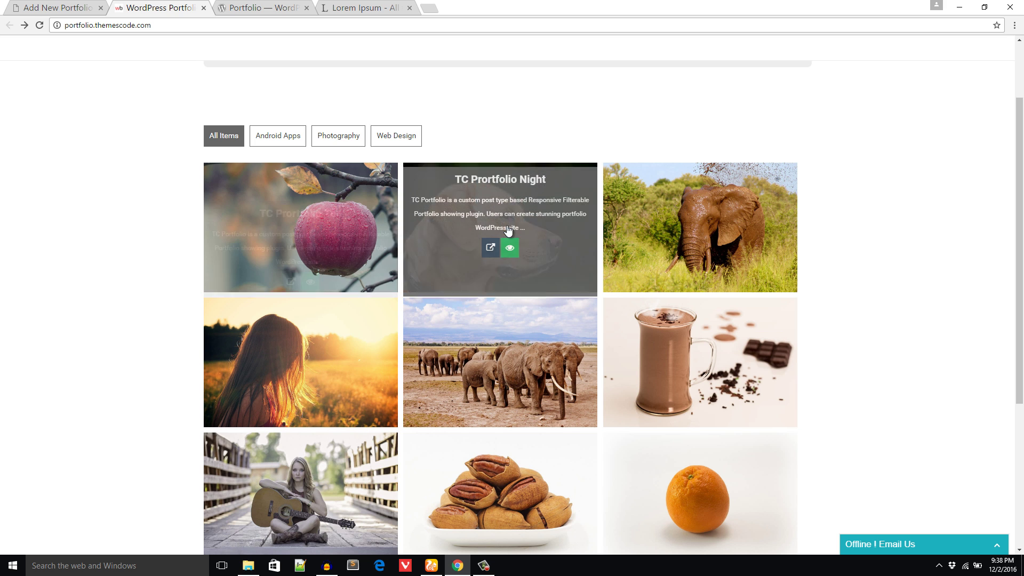
pyautogui.click(76, 4)
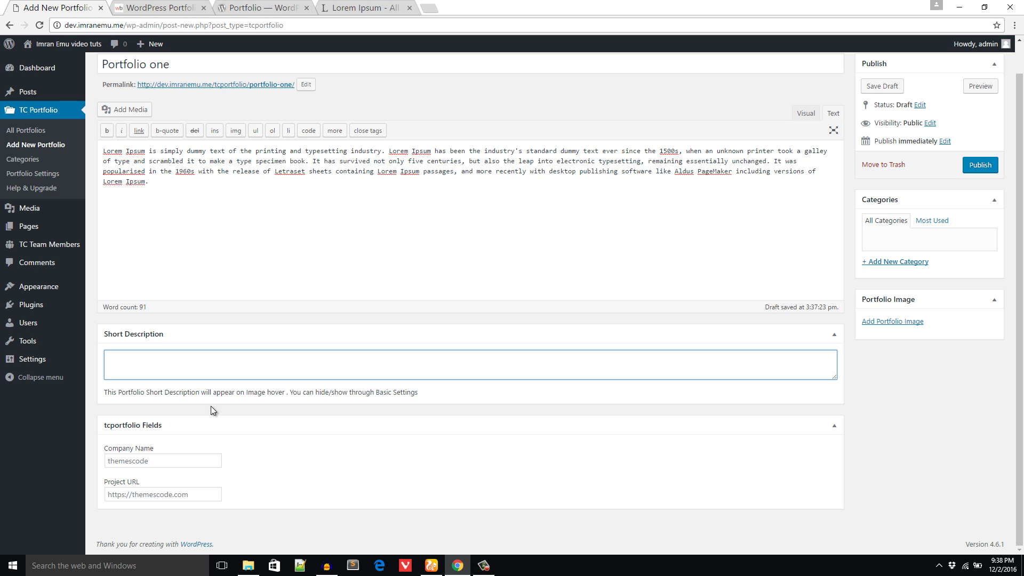
pyautogui.write("Lorem Ipsum is simply dummy text of the printing and typesetting industry. Lorem Ipsum has been the industry's standard dummy text ever since the 1500s, when an unknown printer took a galley of type and scrambled it to make a type specimen book. It has survived not only five centuries, but also the leap into electronic typesetting, remaining essentially unchanged. It was popularised in the 1960s with the release of Letraset sheets containing Lorem Ipsum passages, and more recently with desktop publishing software like Aldus PageMaker including versions of Lorem Ipsum.")
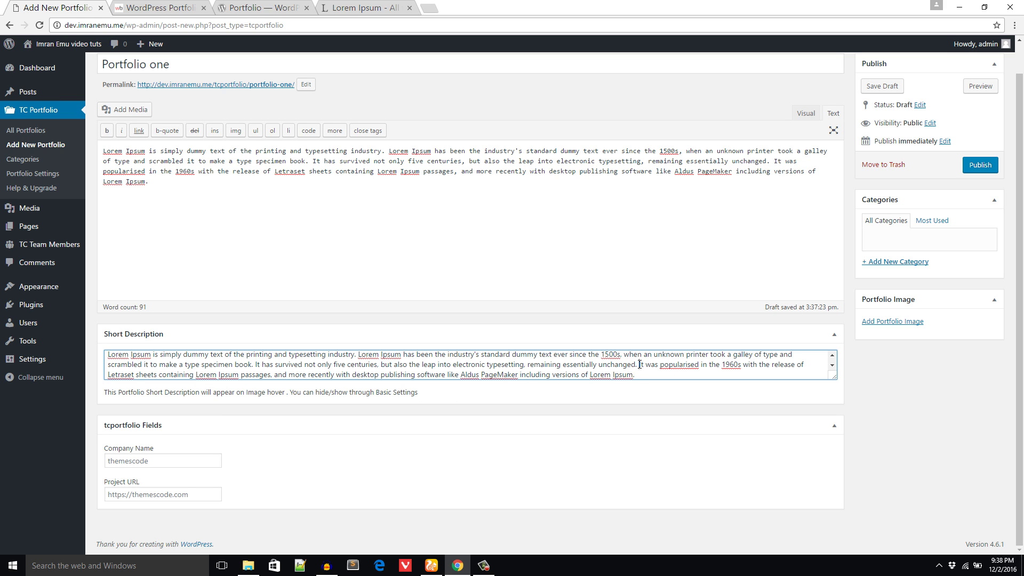
pyautogui.moveTo(640, 365); pyautogui.dragTo(639, 379)
pyautogui.press('BackSpace')
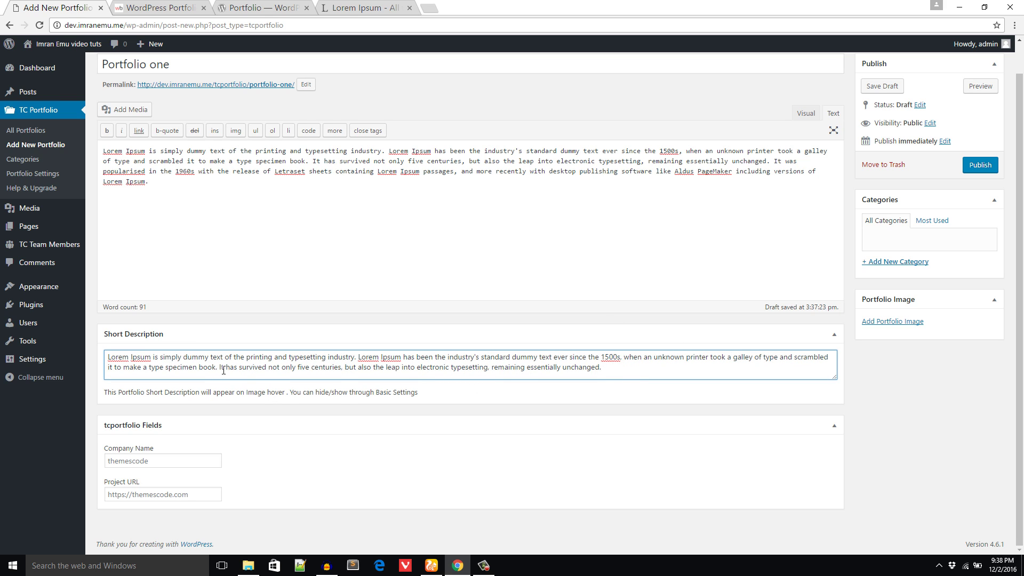
pyautogui.moveTo(219, 367); pyautogui.dragTo(608, 368)
pyautogui.press('BackSpace')
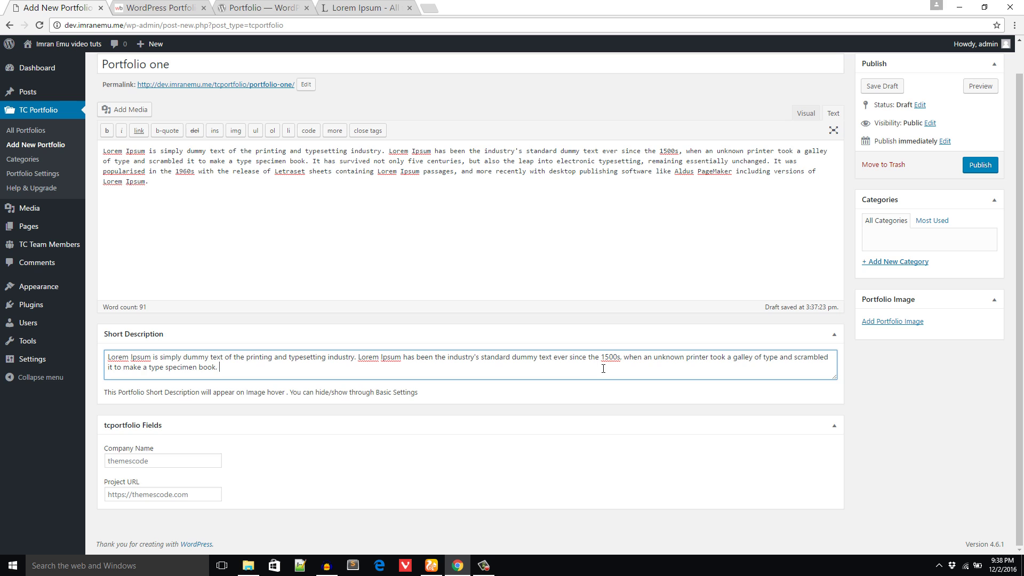
pyautogui.click(155, 462)
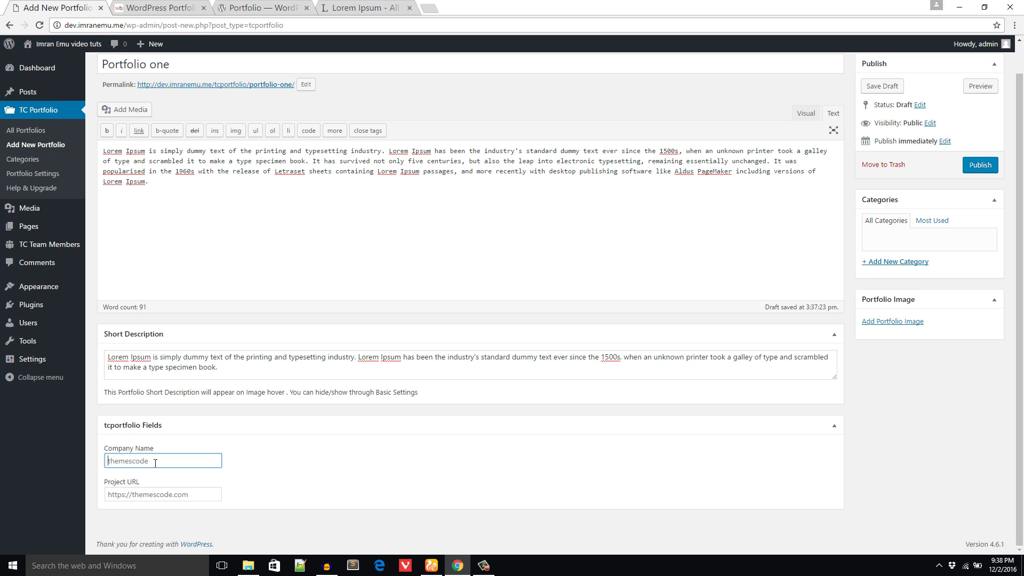
pyautogui.write('Project Company')
pyautogui.click(113, 495)
pyautogui.click(164, 9)
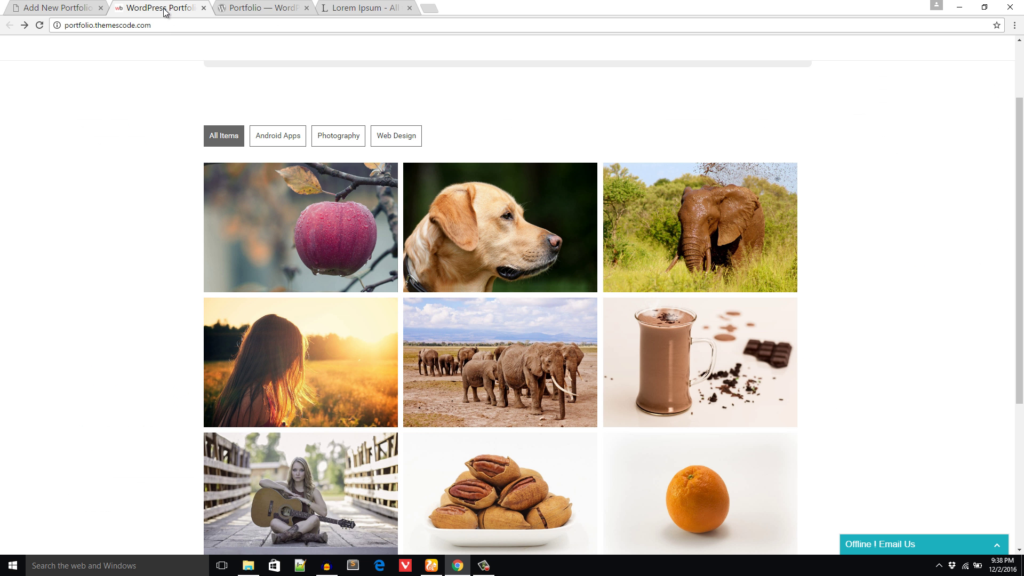
pyautogui.click(163, 26)
pyautogui.hotkey('ctrl', 'c')
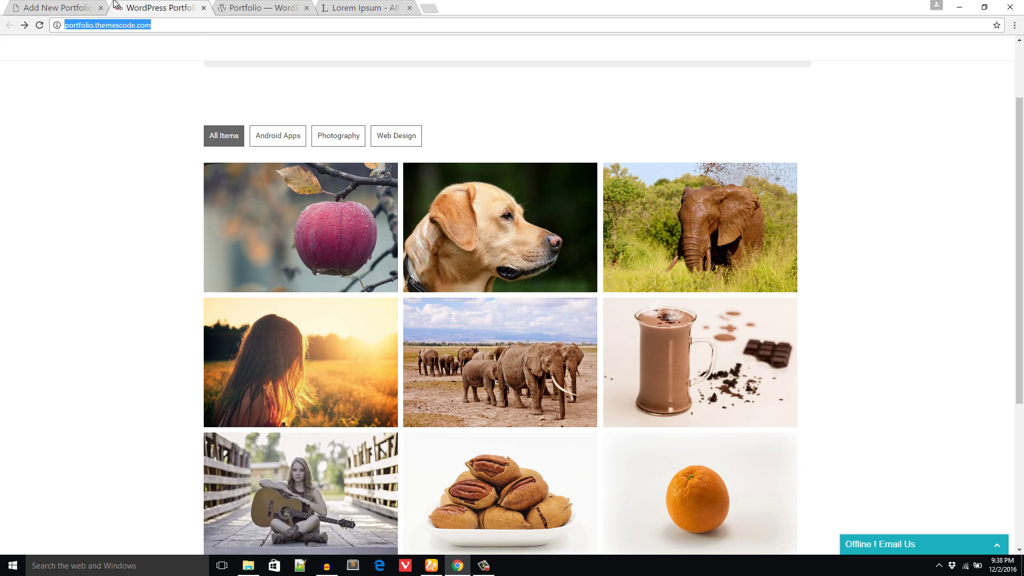
pyautogui.click(68, 7)
pyautogui.hotkey('ctrl', 'v')
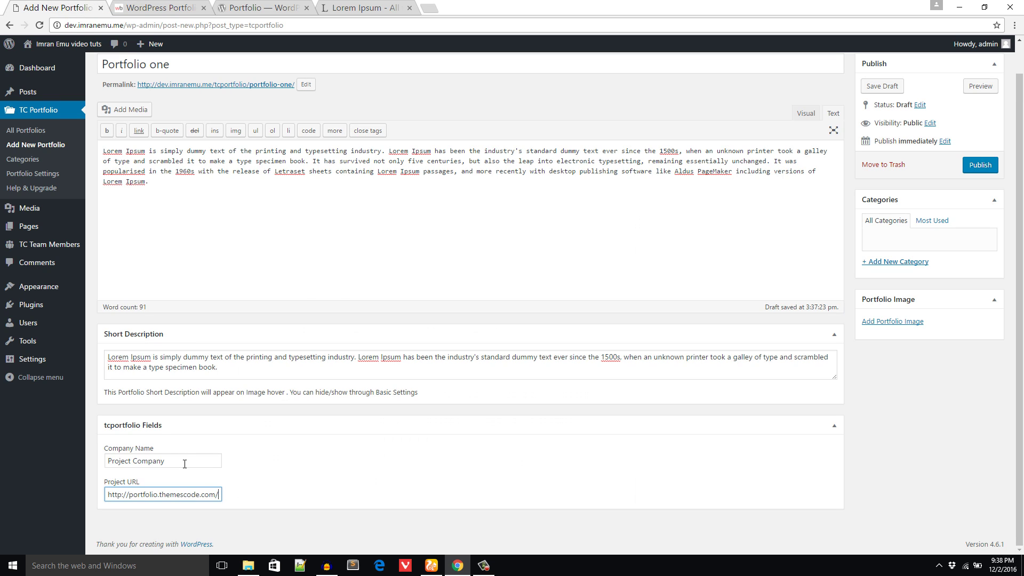
pyautogui.click(289, 501)
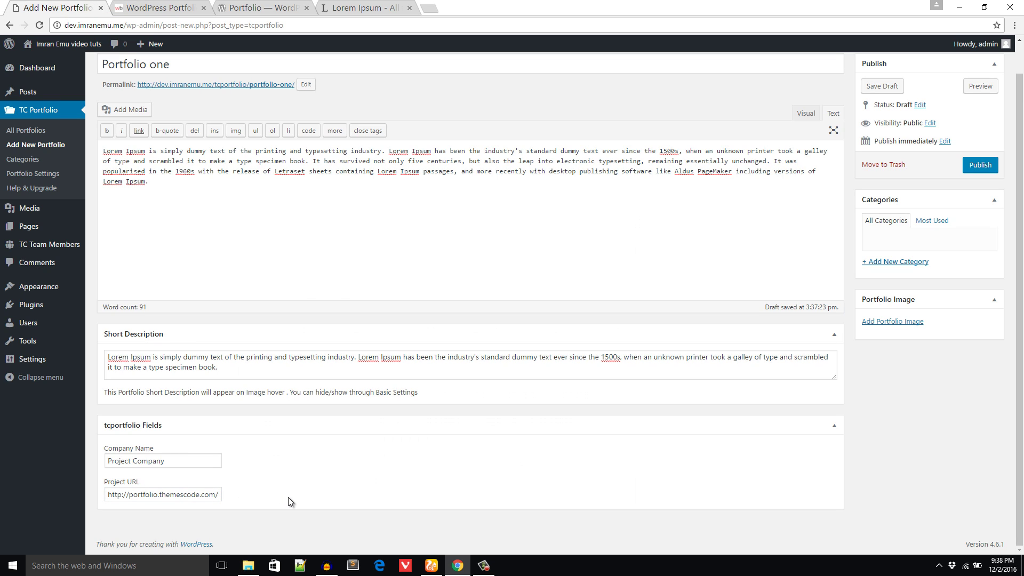
# Step: Add category 'First Project', set the orange tc-portfolio-2 photo as portfolio image, and publish
pyautogui.click(891, 262)
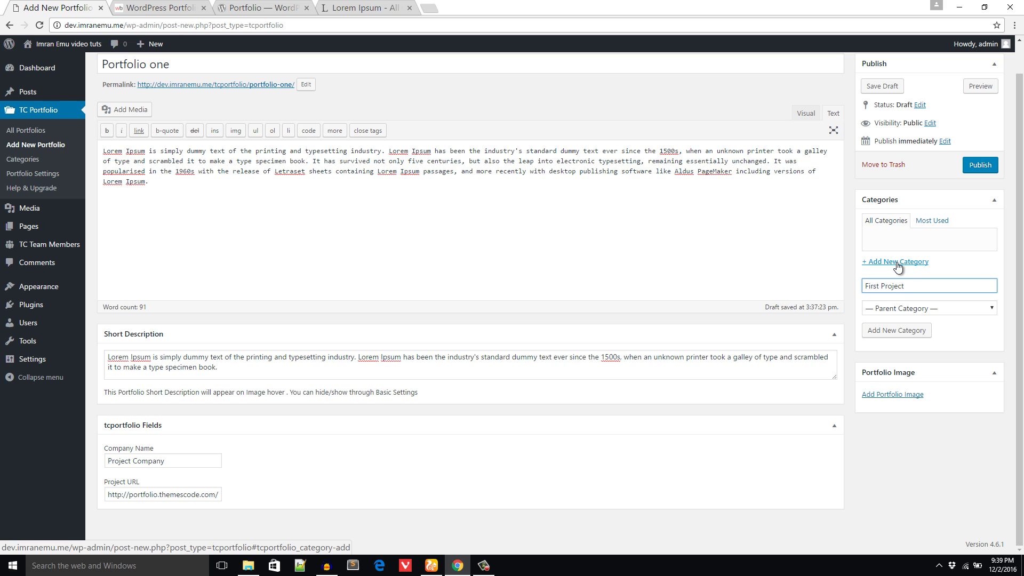
pyautogui.press('Return')
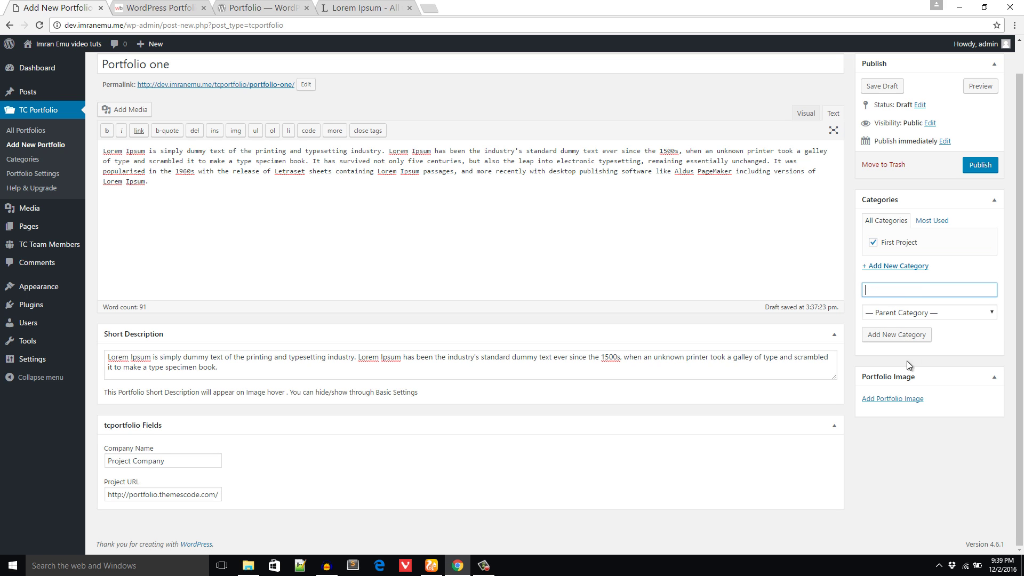
pyautogui.click(883, 404)
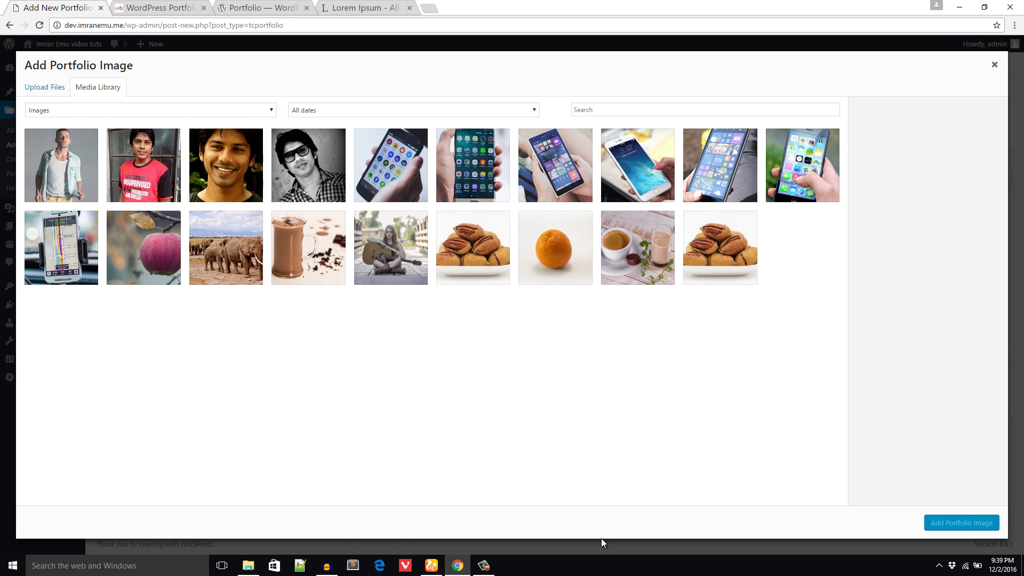
pyautogui.click(475, 255)
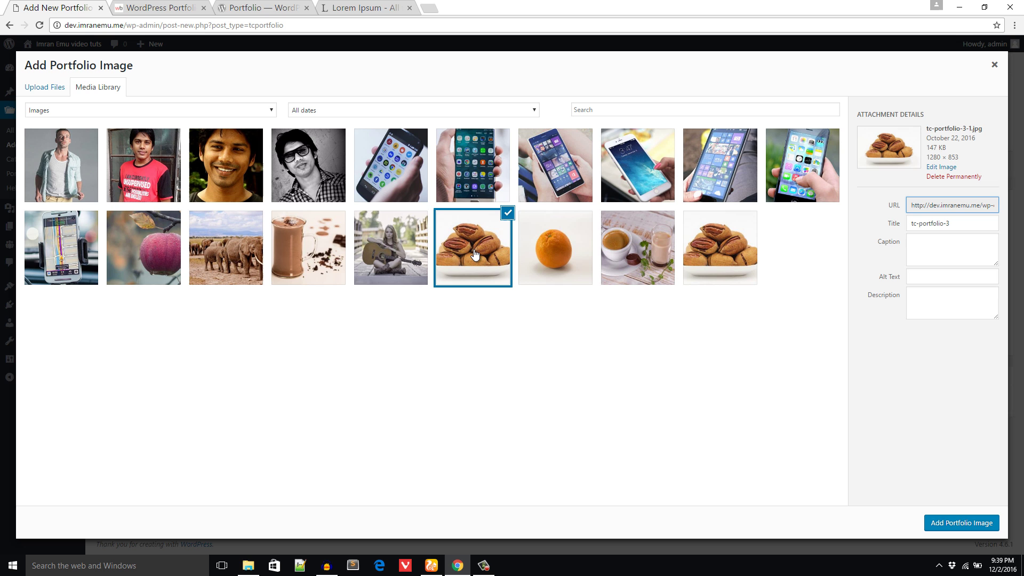
pyautogui.click(546, 255)
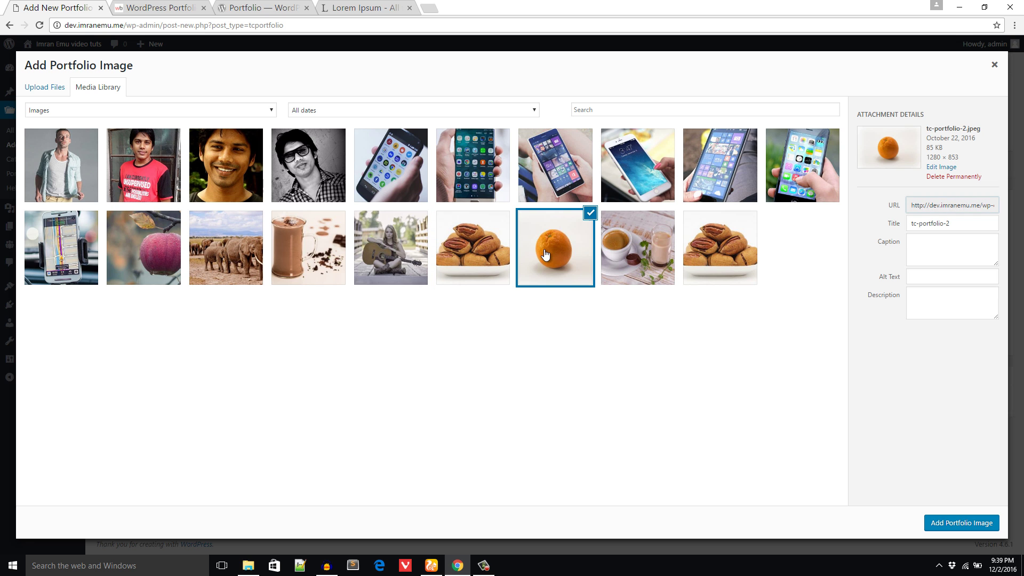
pyautogui.click(956, 522)
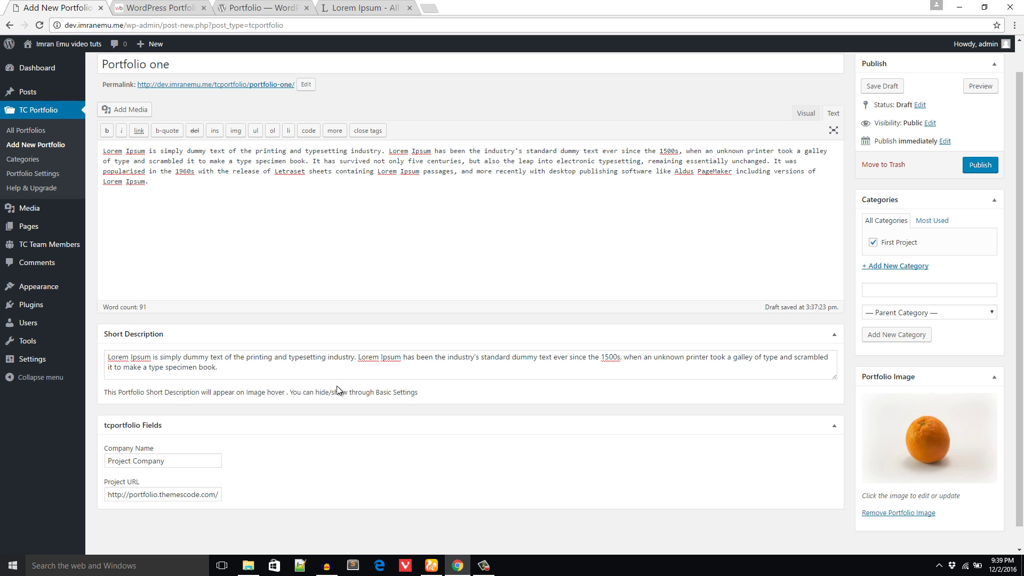
pyautogui.click(988, 166)
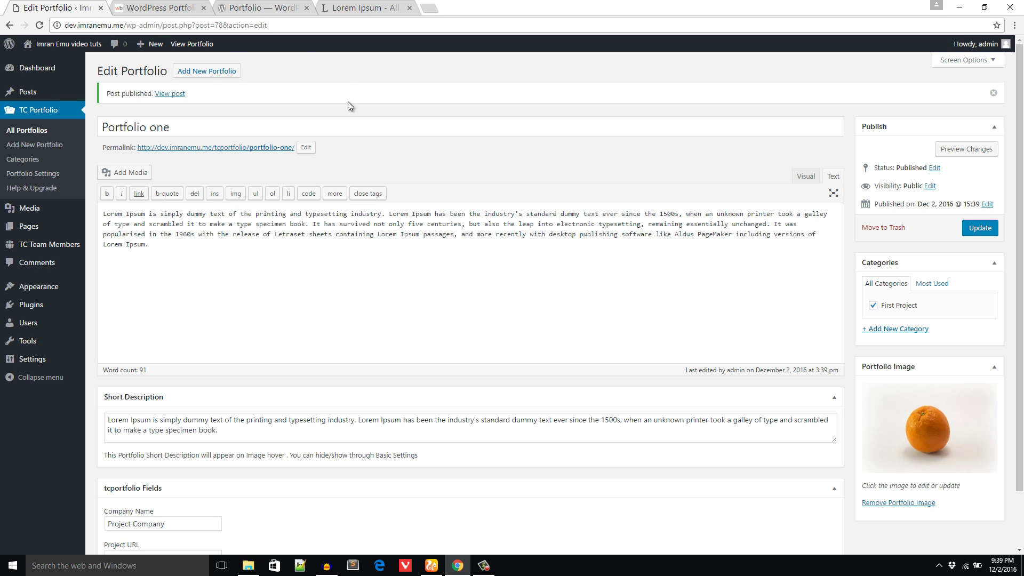
# Step: Open a new page editor in another tab and title the page 'Tc Portfolio'
pyautogui.click(206, 71)
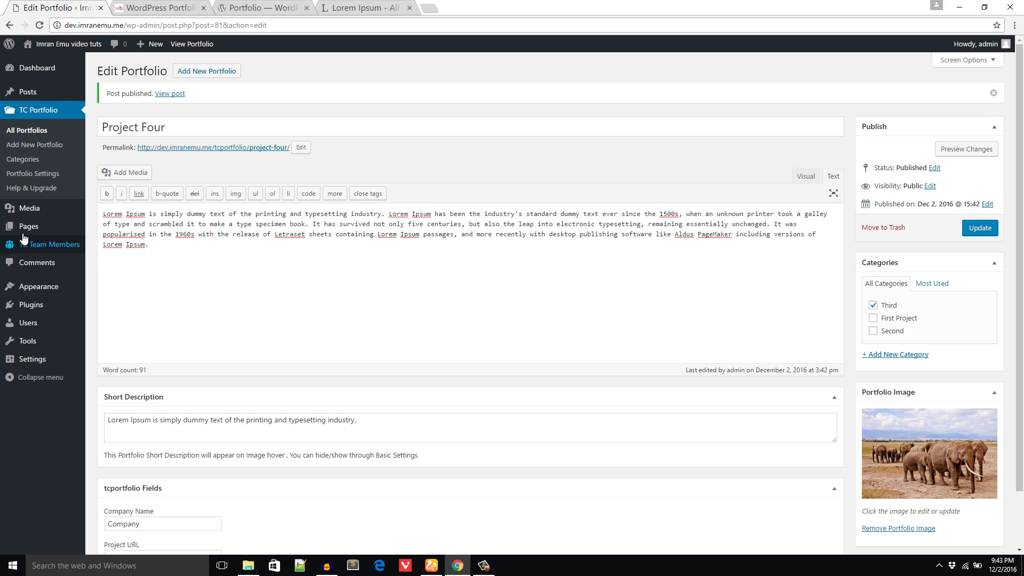
pyautogui.moveTo(45, 228)
pyautogui.rightClick(111, 247)
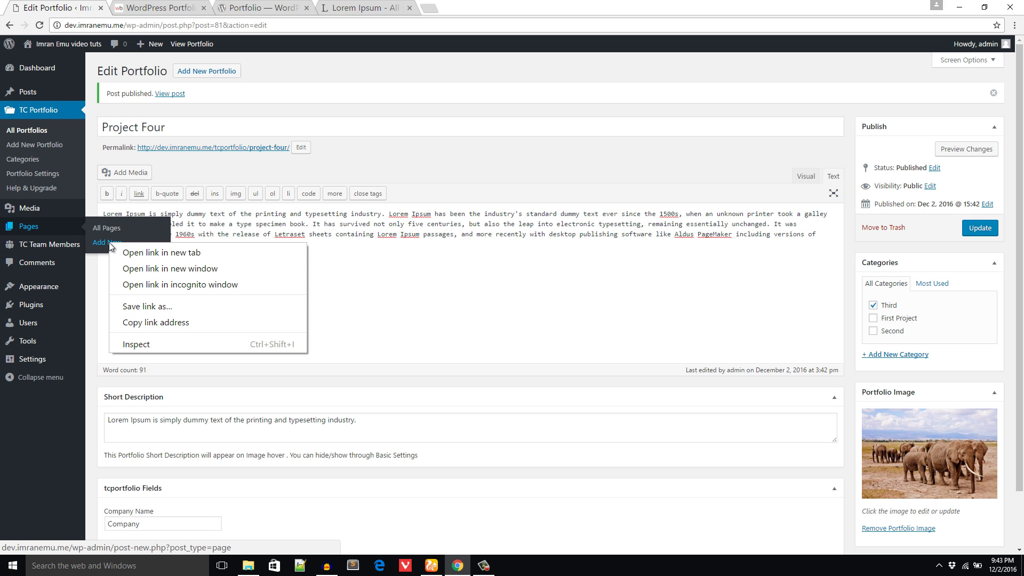
pyautogui.click(133, 253)
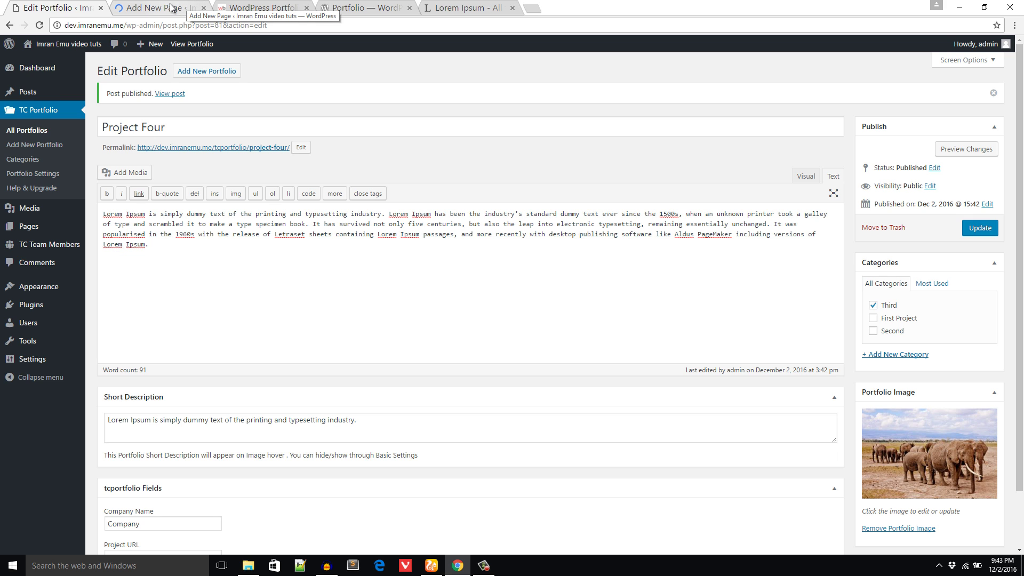
pyautogui.click(186, 6)
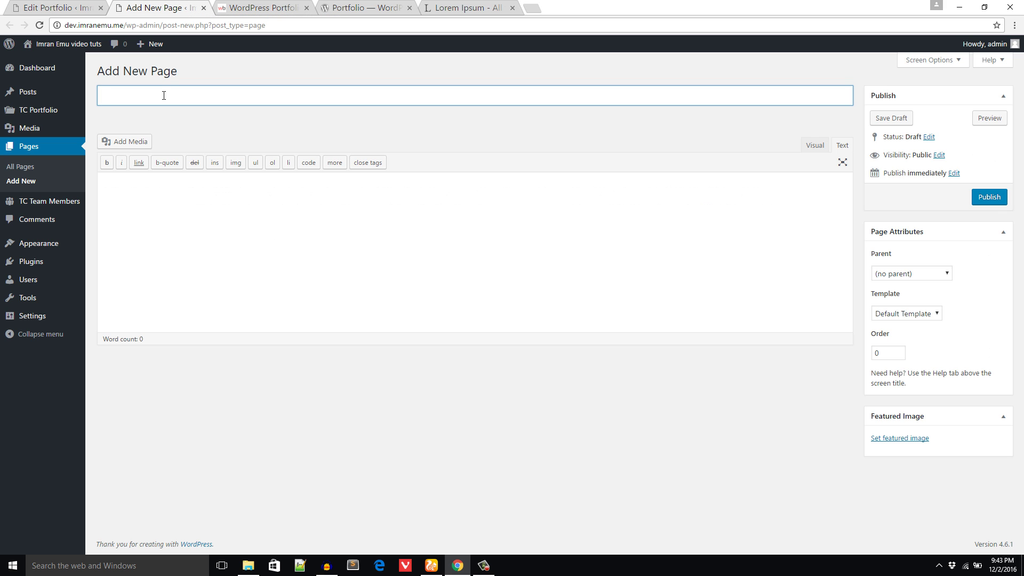
pyautogui.write('Tc Portfolio')
# Step: Add the [tc-portfolio] shortcode, choose the Full Width Page template, and publish
pyautogui.click(192, 210)
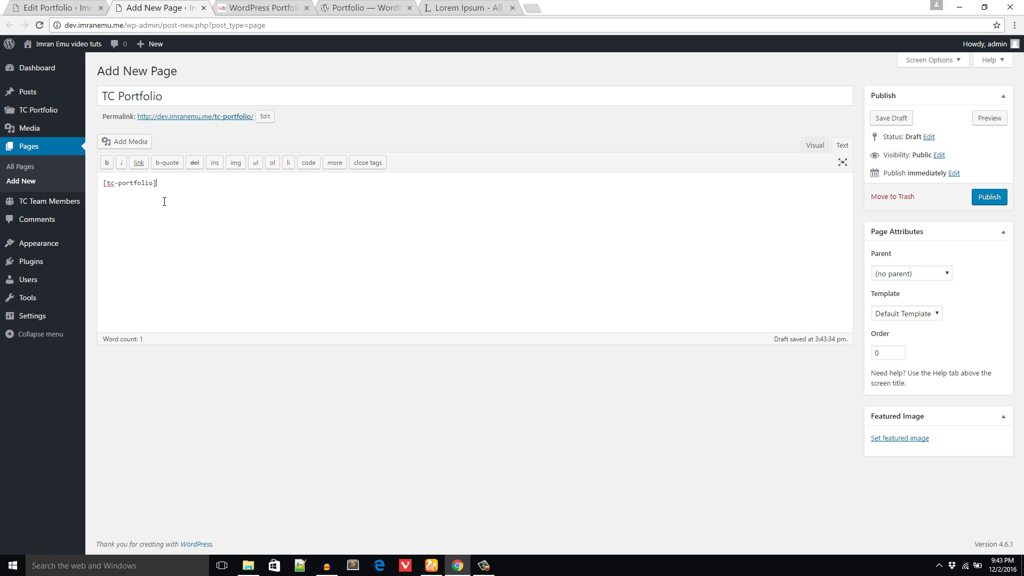
pyautogui.click(915, 314)
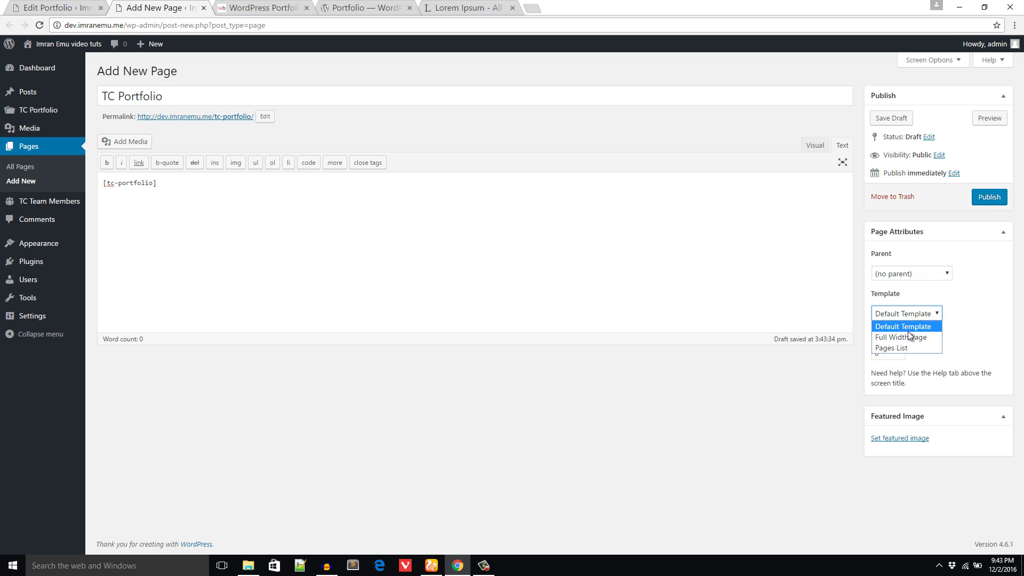
pyautogui.click(912, 335)
pyautogui.click(989, 198)
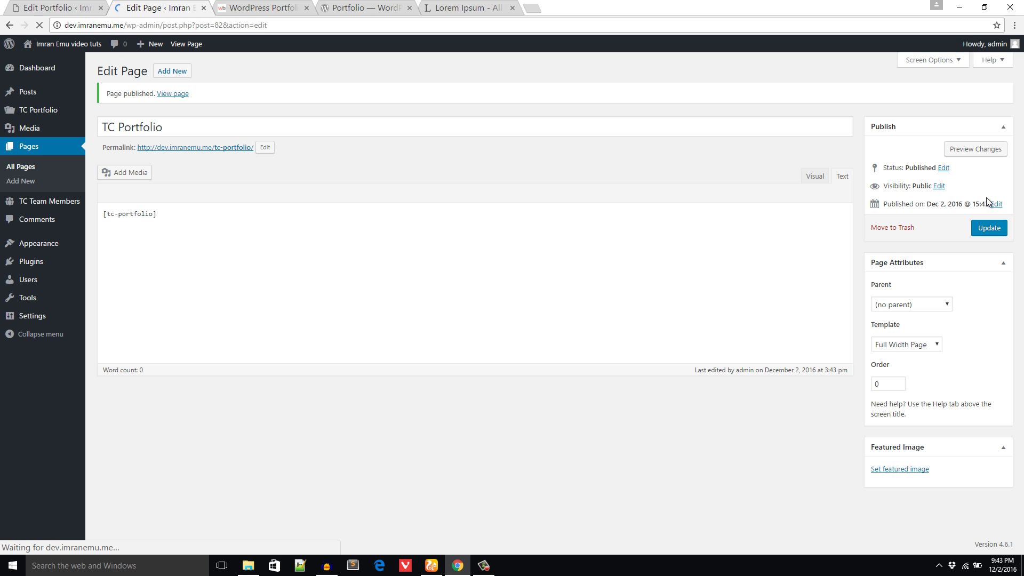
# Step: Open the published TC Portfolio page in a new tab and preview the grid's hover overlays
pyautogui.rightClick(170, 95)
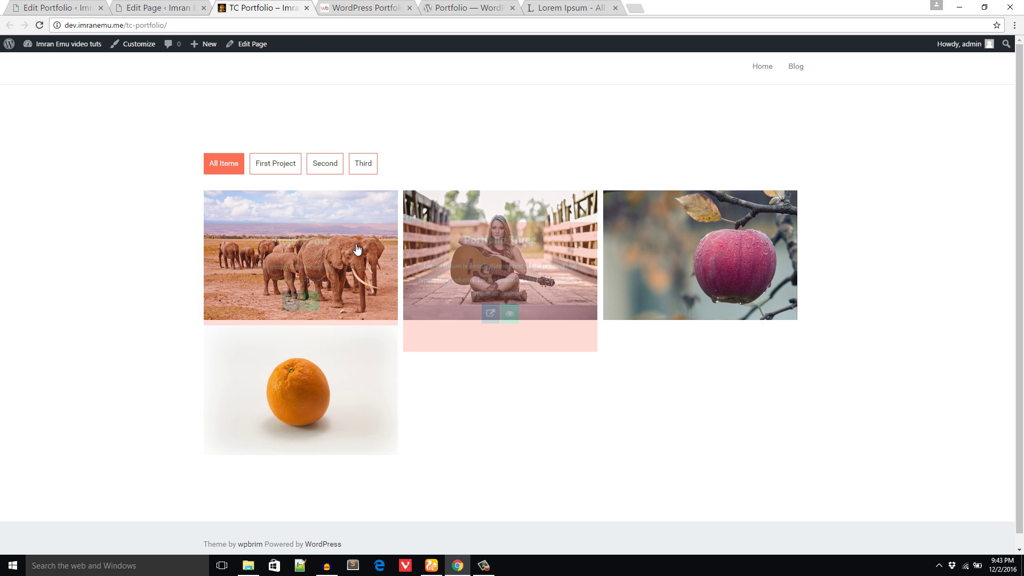
pyautogui.moveTo(323, 393)
pyautogui.moveTo(677, 267)
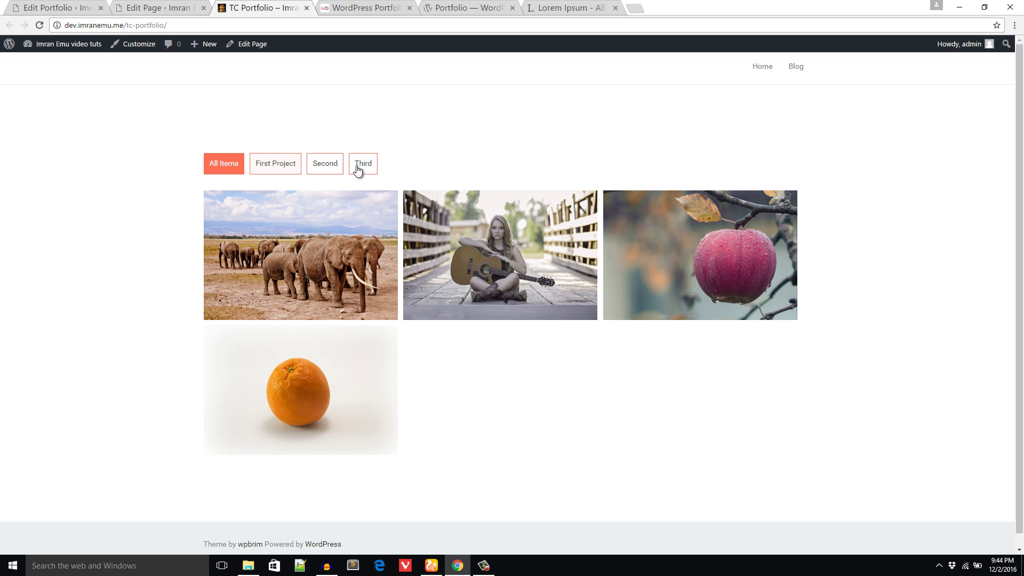
# Step: In TC Portfolio Style Settings, set the filter Menu Color to #565656
pyautogui.click(145, 5)
pyautogui.click(74, 8)
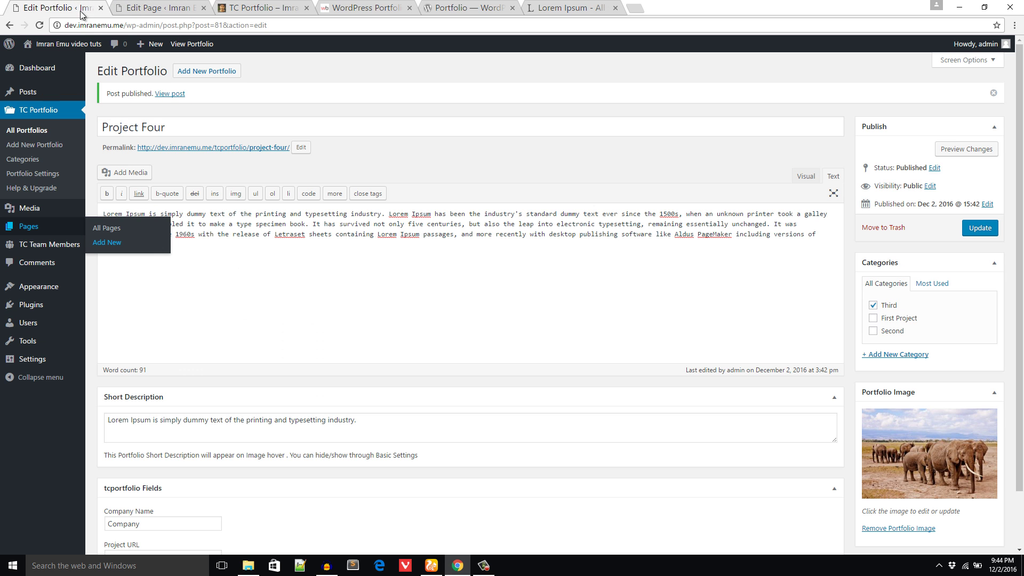
pyautogui.click(49, 176)
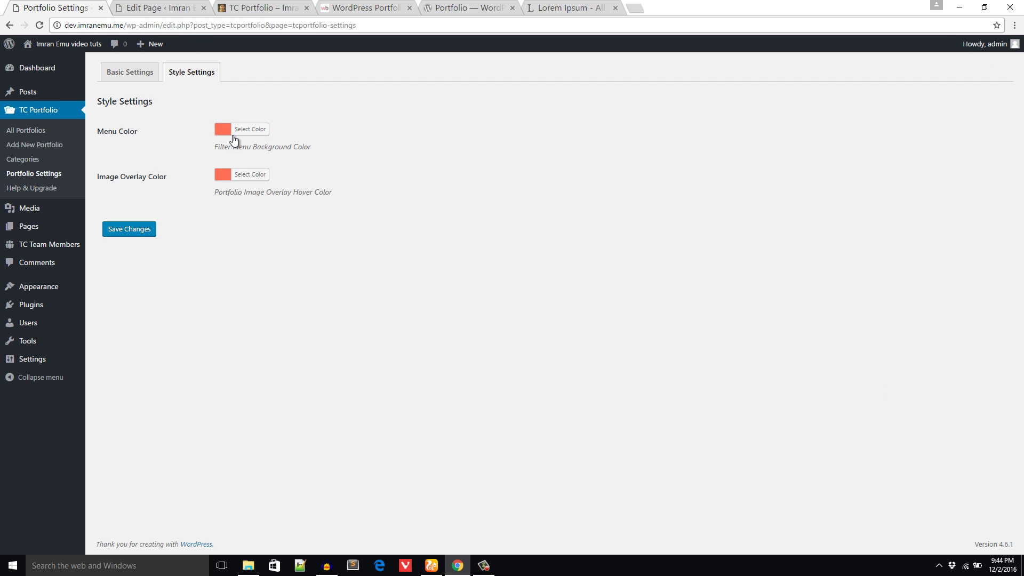
pyautogui.click(224, 133)
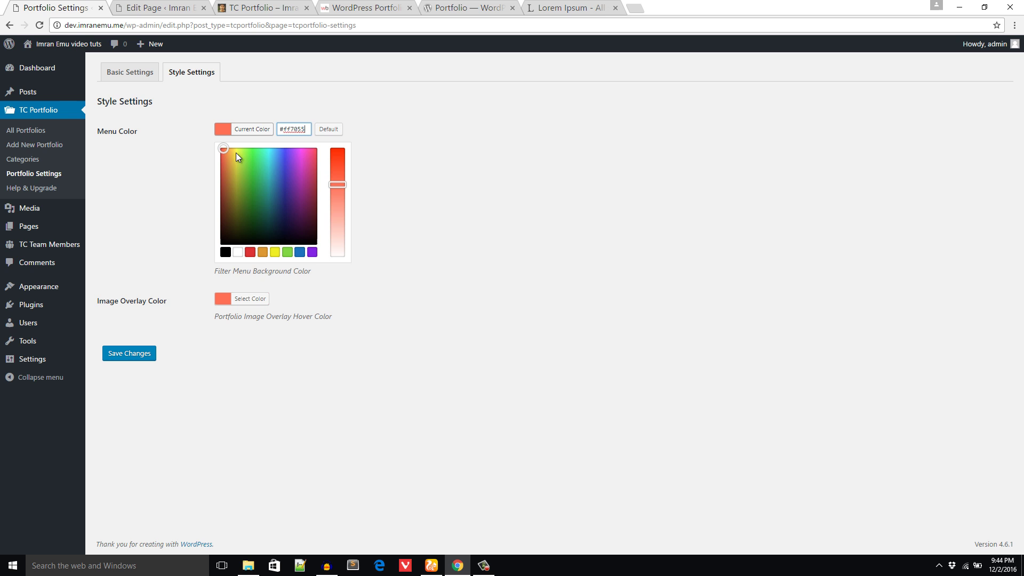
pyautogui.click(225, 252)
pyautogui.click(260, 200)
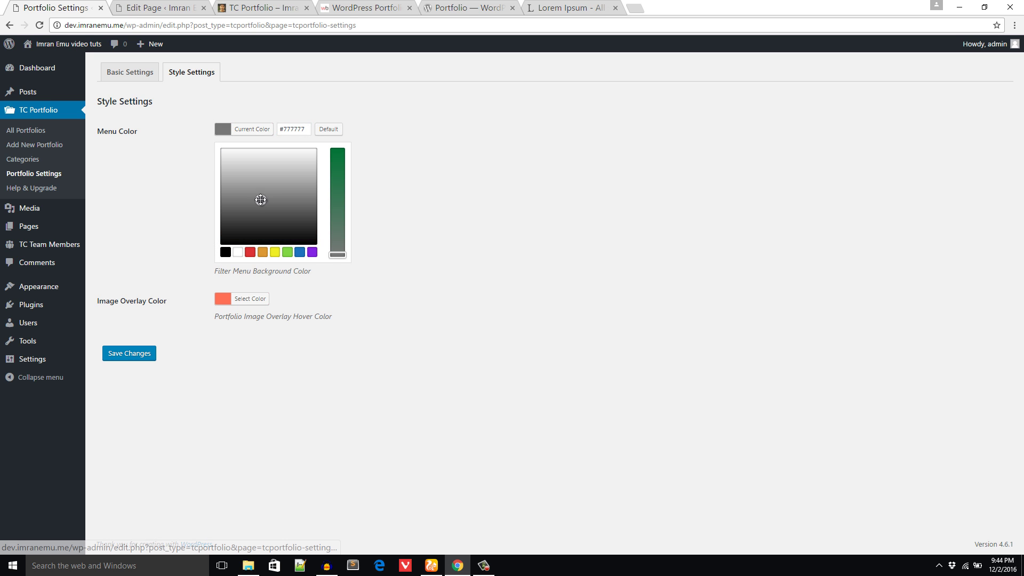
pyautogui.click(251, 212)
pyautogui.click(411, 202)
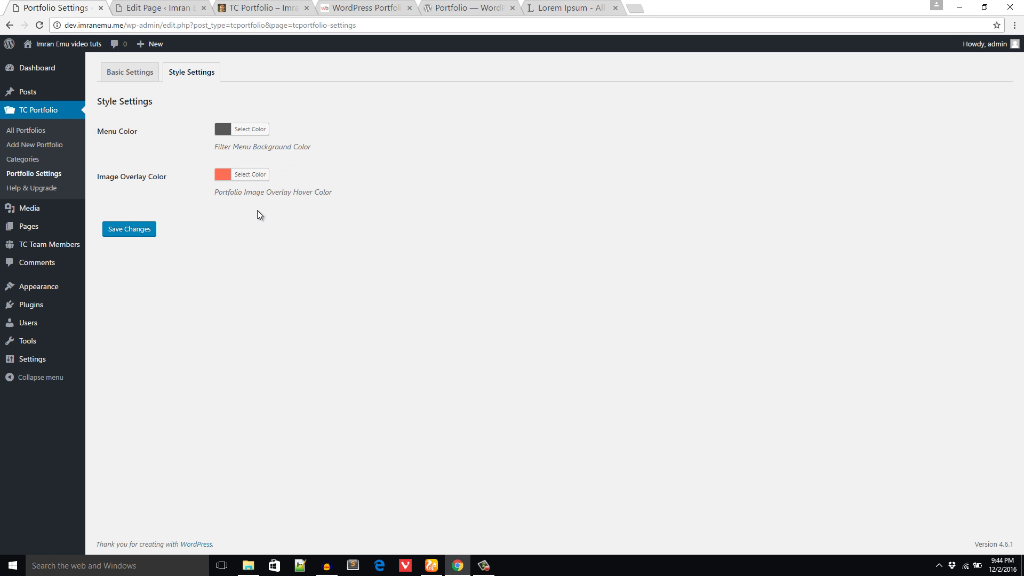
pyautogui.click(222, 133)
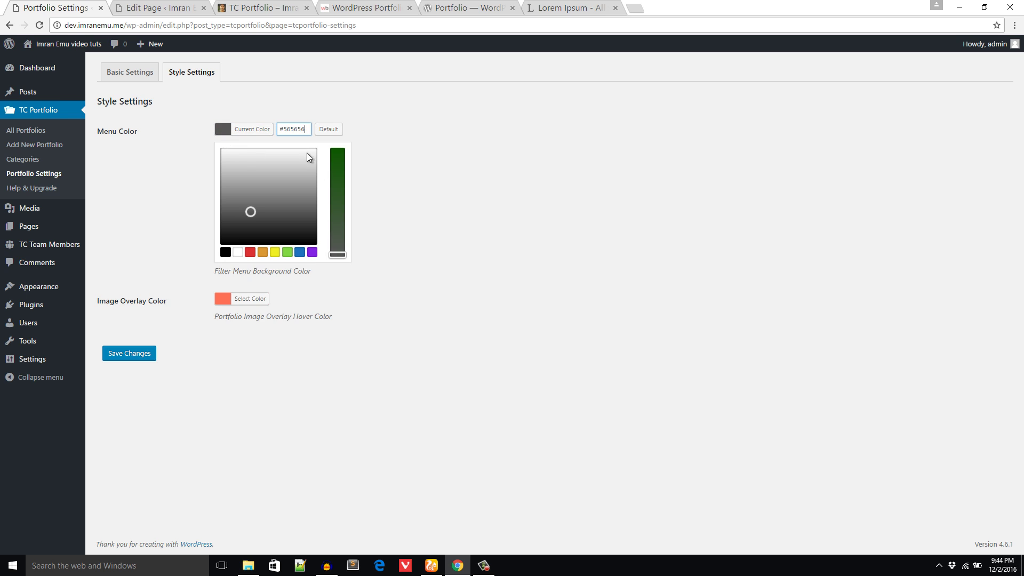
pyautogui.moveTo(308, 132); pyautogui.dragTo(270, 137)
pyautogui.hotkey('ctrl', 'c')
# Step: Paste #565656 as the Image Overlay Color and save the changes
pyautogui.click(222, 299)
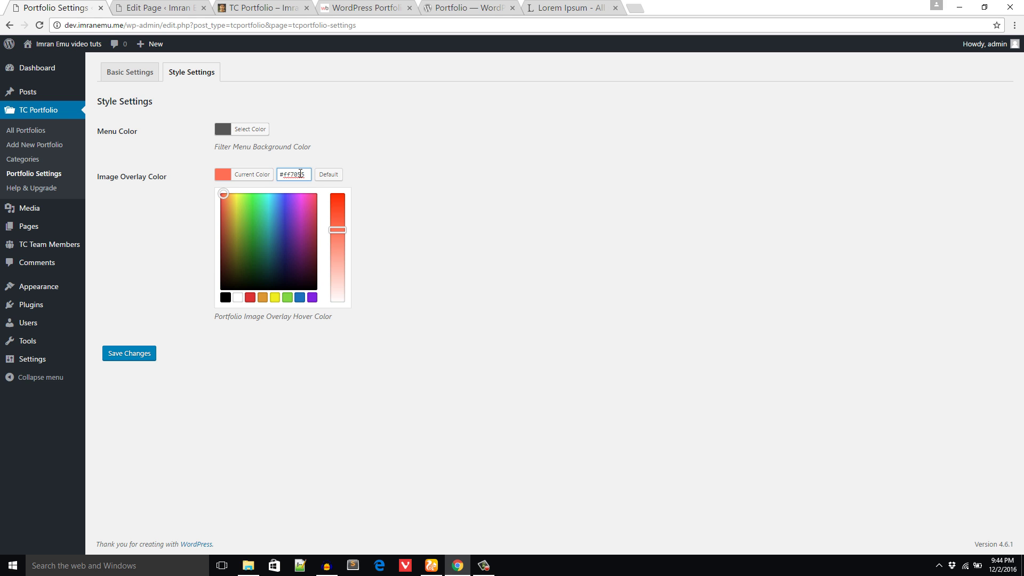
pyautogui.hotkey('ctrl', 'a')
pyautogui.hotkey('ctrl', 'v')
pyautogui.click(157, 241)
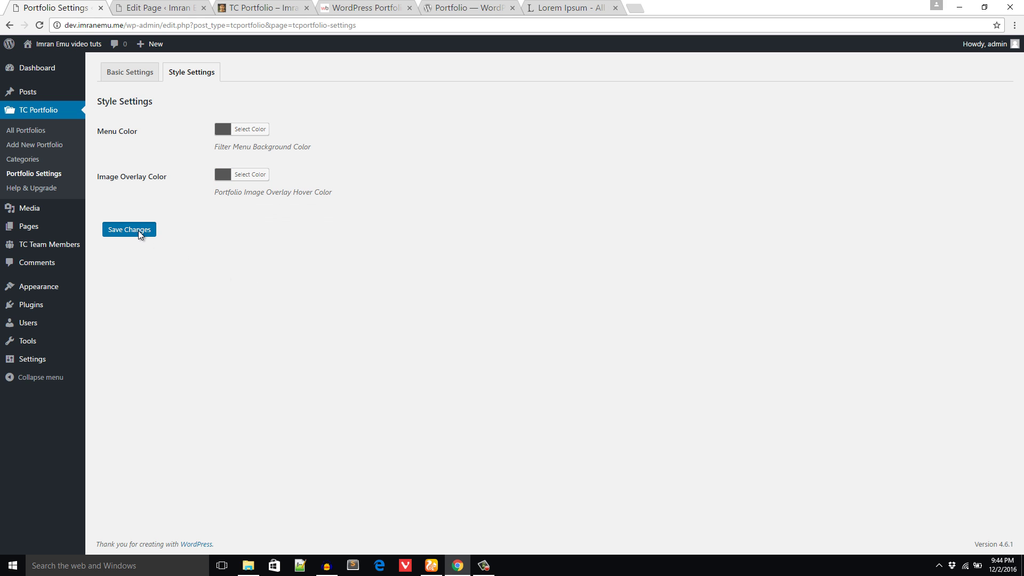
pyautogui.click(138, 232)
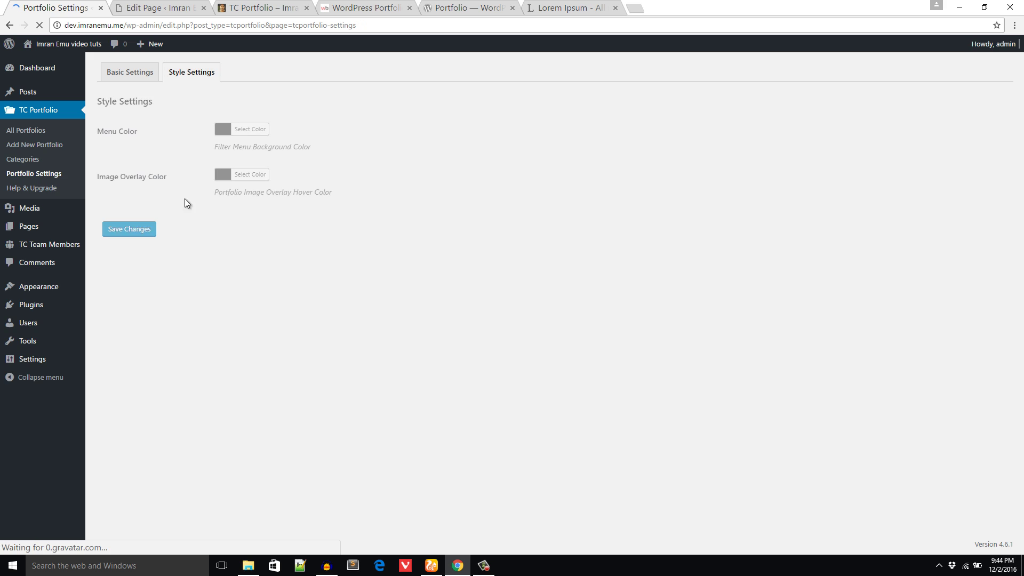
# Step: Reload the front-end portfolio page and compare the new grey colours with the demo
pyautogui.click(360, 8)
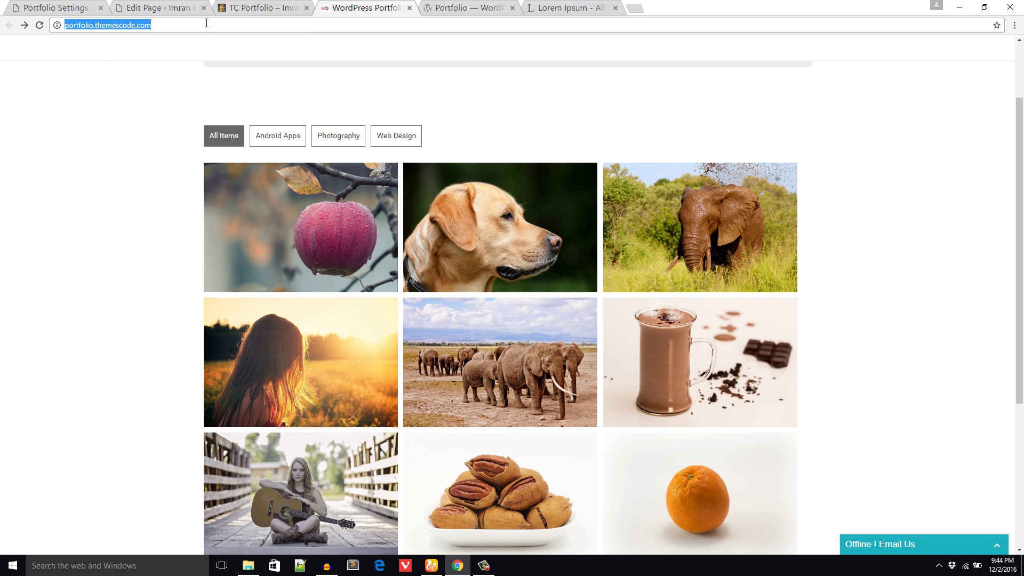
pyautogui.click(250, 8)
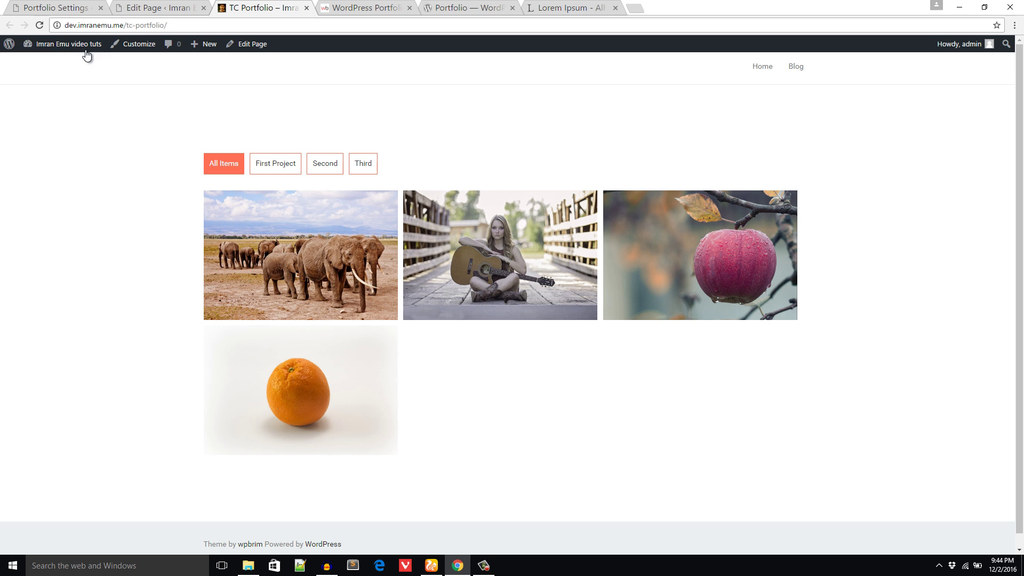
pyautogui.click(42, 27)
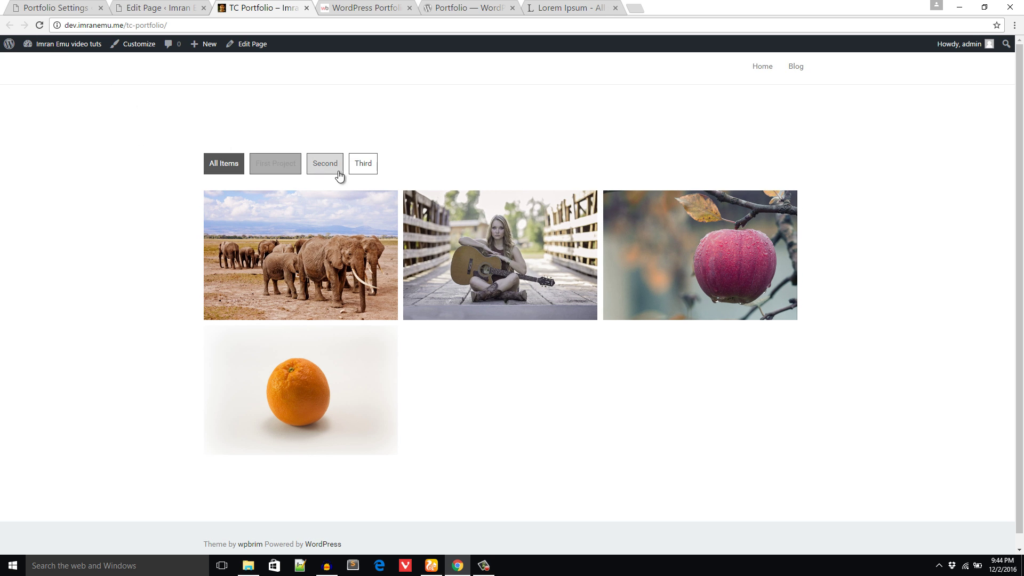
pyautogui.moveTo(338, 300)
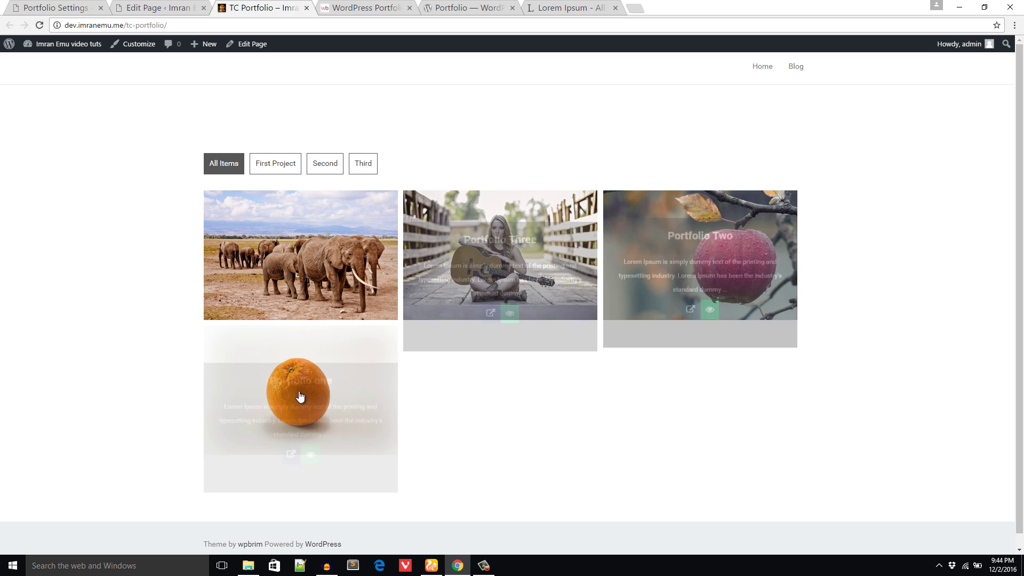
pyautogui.click(150, 7)
# Step: Save the TC Portfolio Menu Color as red #dd3333 and reload the portfolio page to view it
pyautogui.click(91, 4)
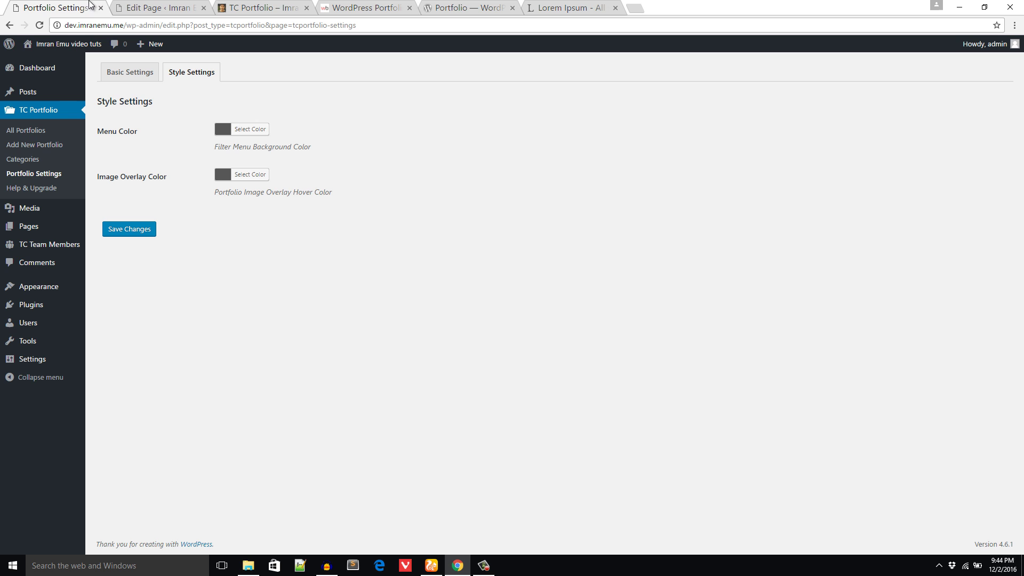
pyautogui.click(249, 129)
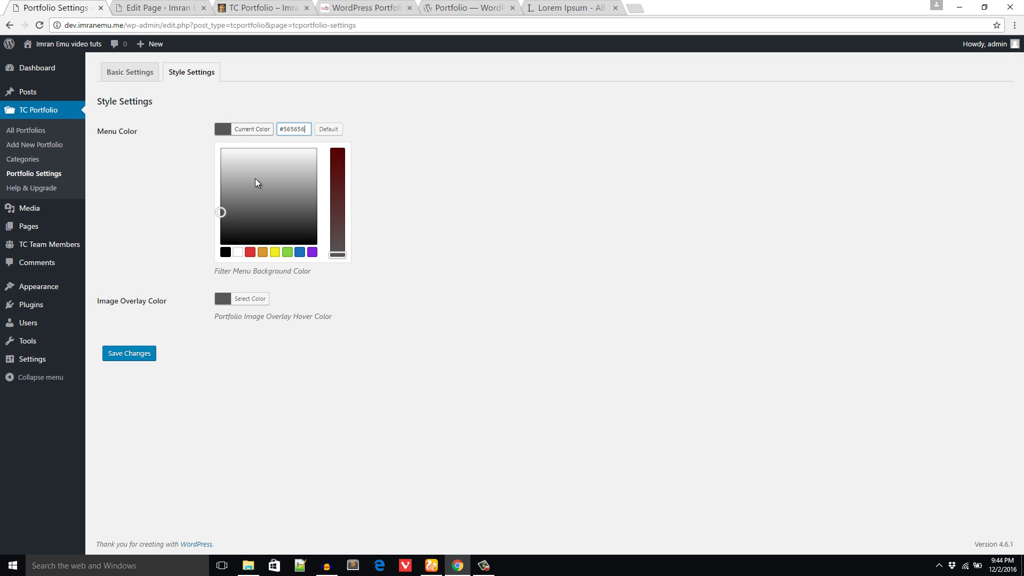
pyautogui.click(250, 255)
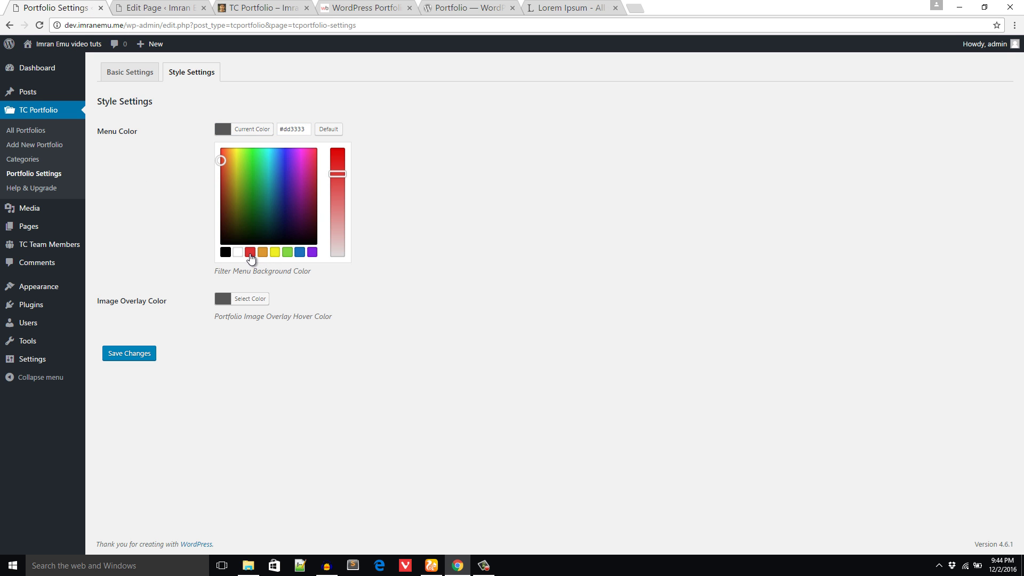
pyautogui.click(437, 271)
pyautogui.click(131, 230)
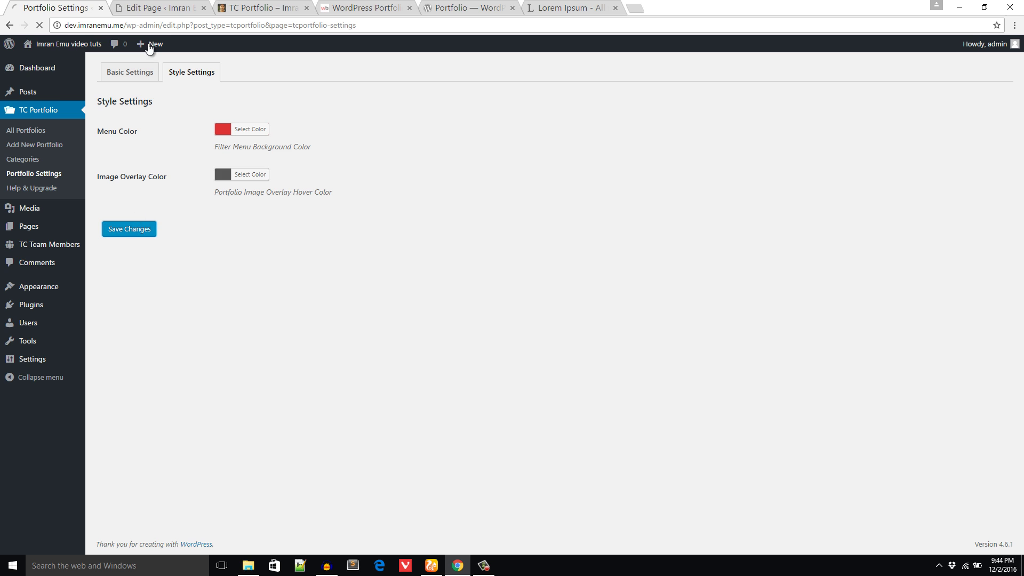
pyautogui.click(236, 8)
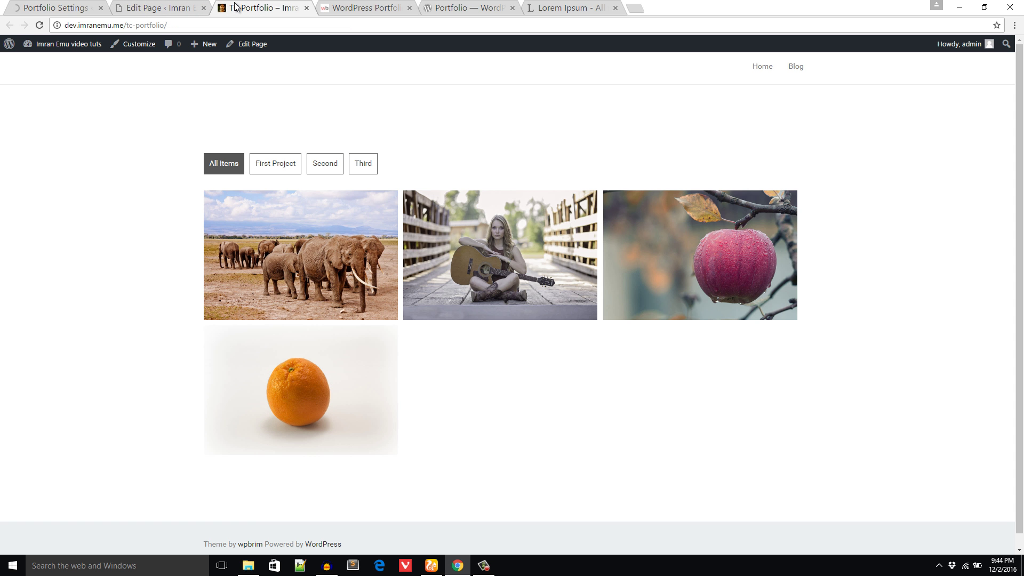
pyautogui.click(39, 25)
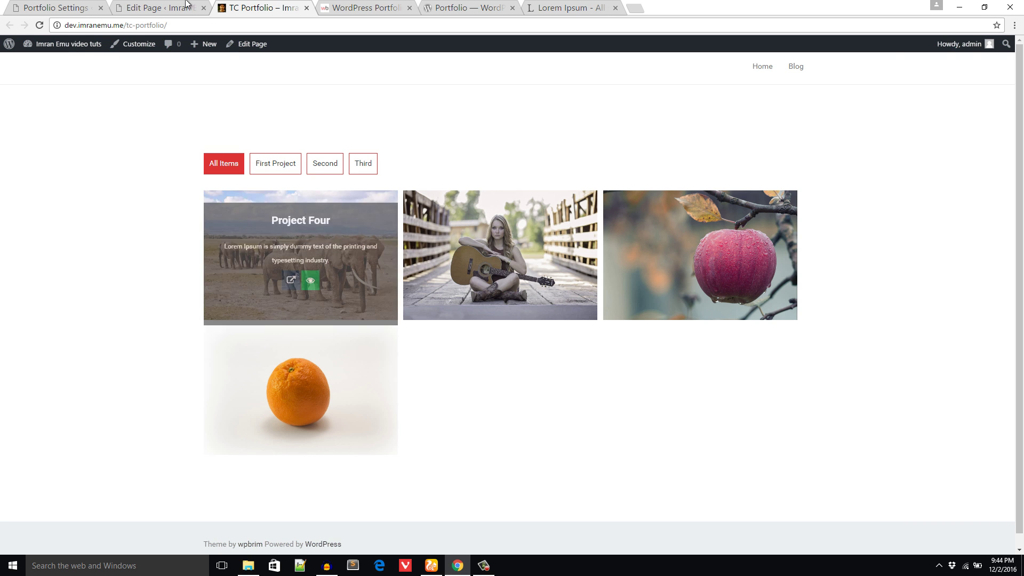
# Step: Save the Image Overlay Color as light grey #b2b2b2 and reload the portfolio page
pyautogui.click(160, 7)
pyautogui.click(71, 6)
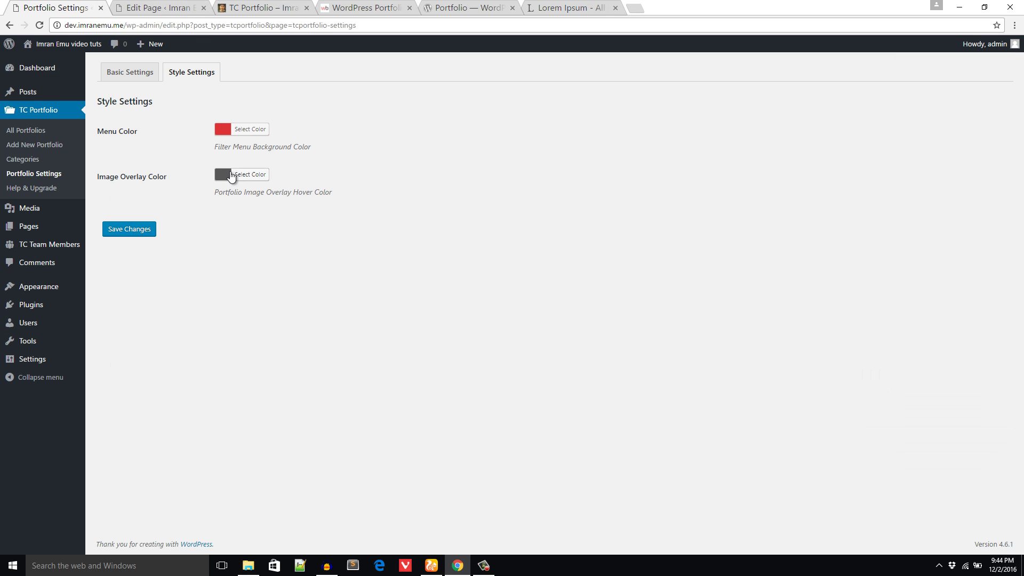
pyautogui.click(226, 174)
pyautogui.click(289, 223)
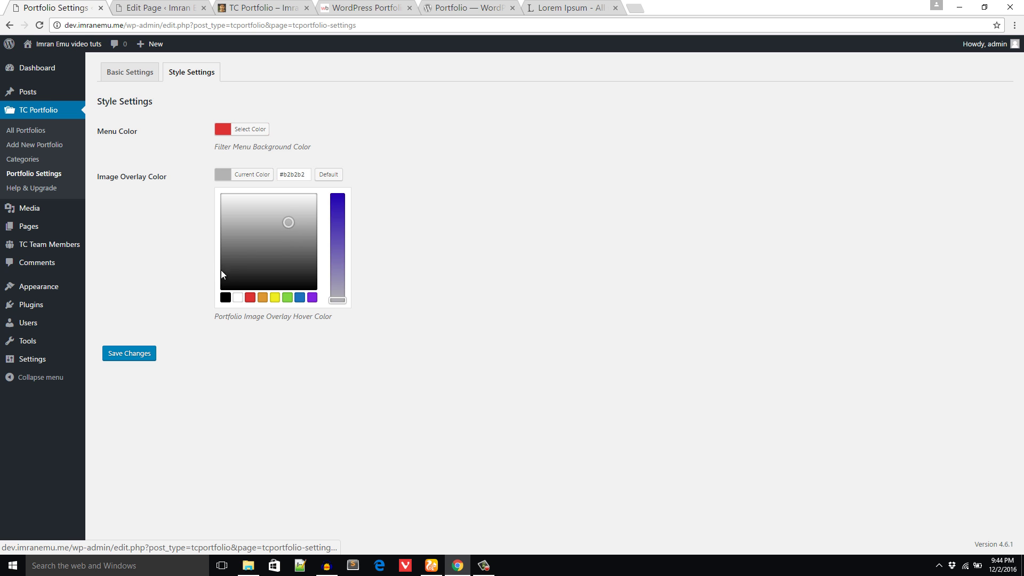
pyautogui.click(155, 329)
pyautogui.click(122, 230)
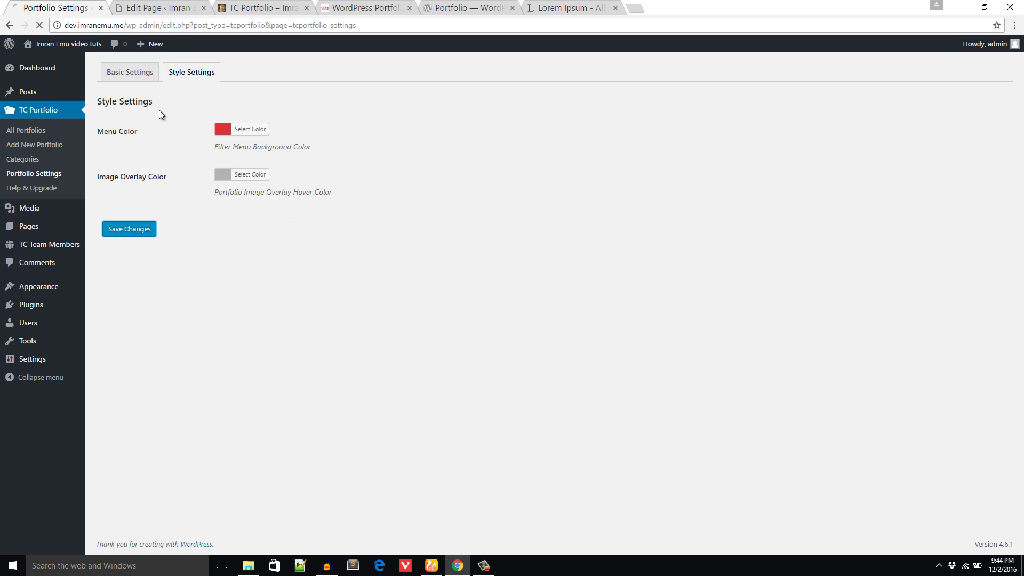
pyautogui.click(260, 8)
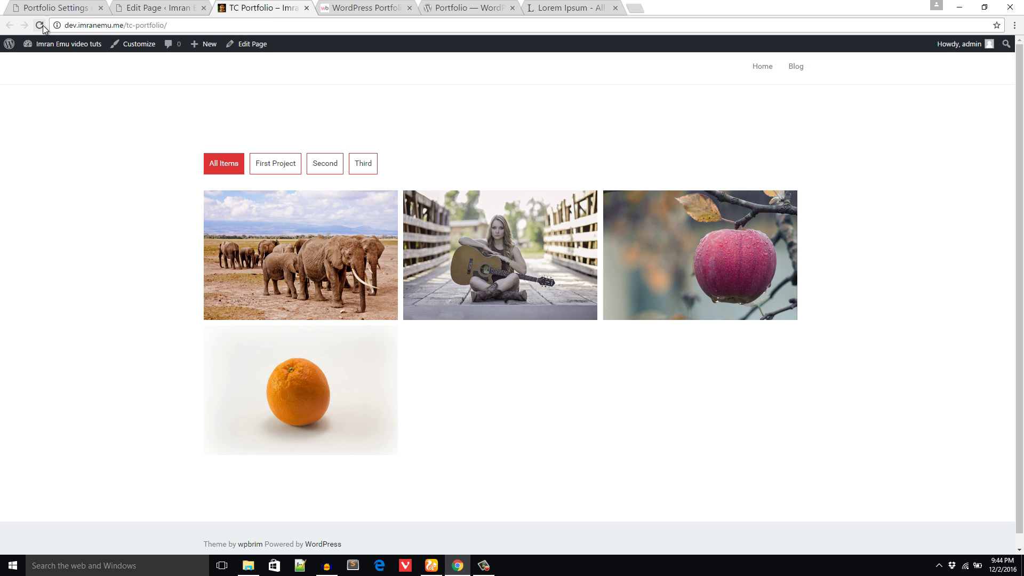
pyautogui.click(40, 25)
# Step: Save Show Filter Menu as No and reload the portfolio page to confirm the filter buttons disappear
pyautogui.click(80, 7)
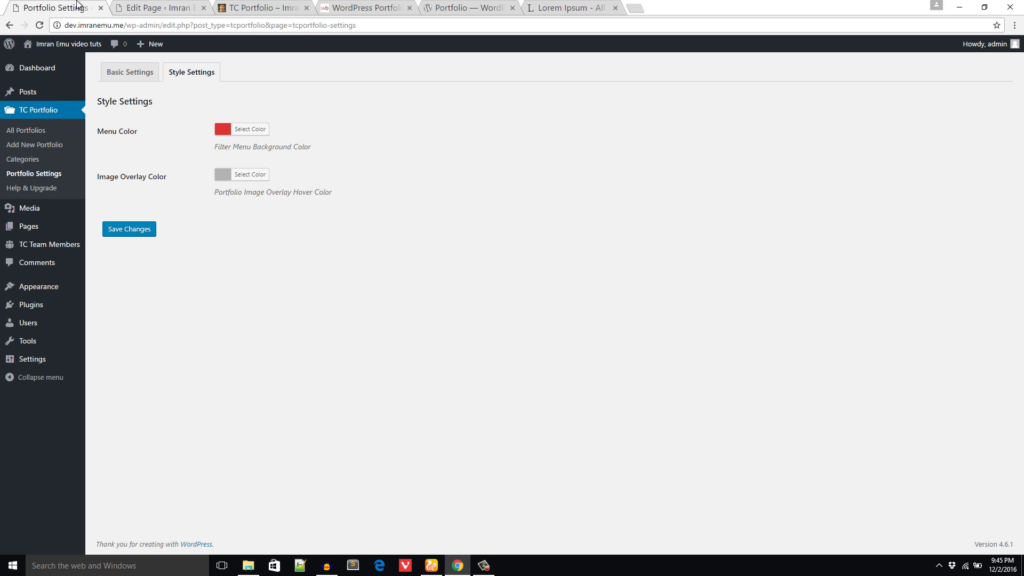
pyautogui.click(131, 76)
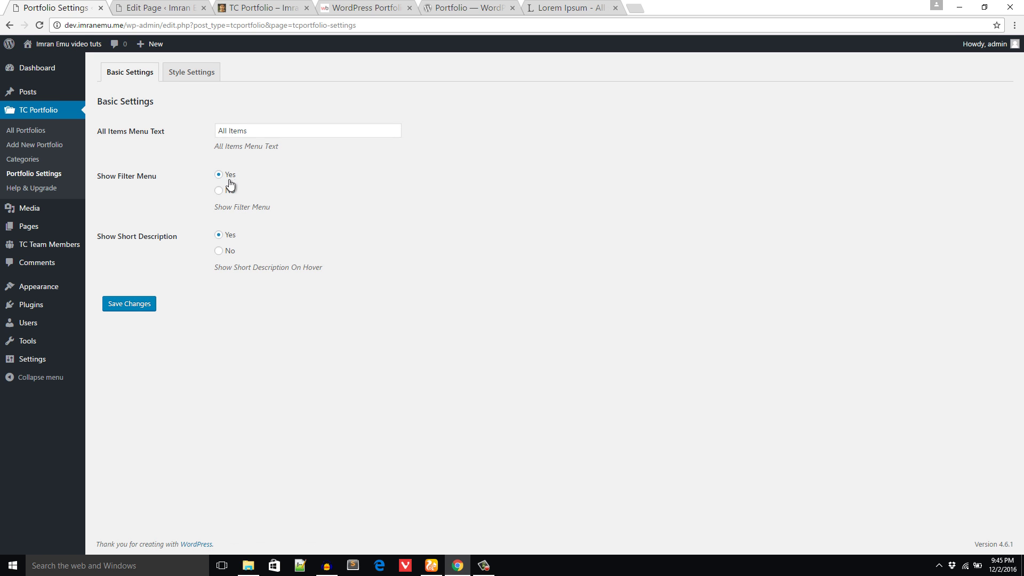
pyautogui.click(219, 192)
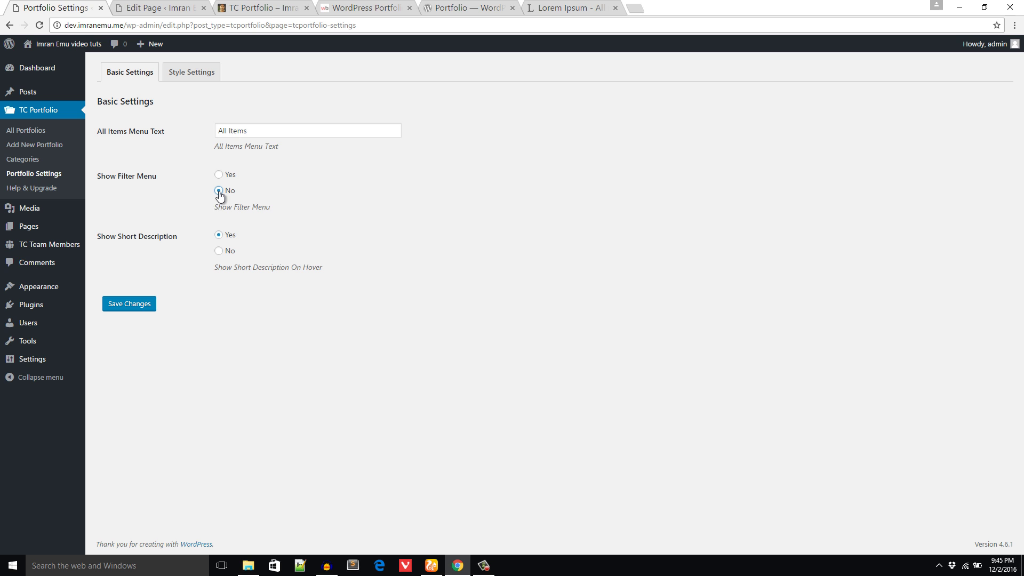
pyautogui.click(140, 307)
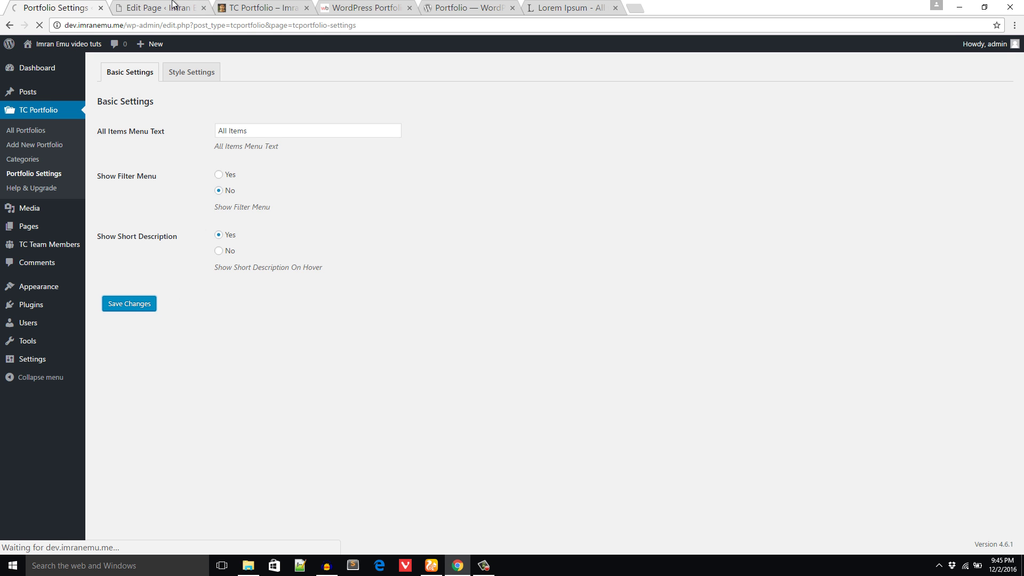
pyautogui.click(247, 5)
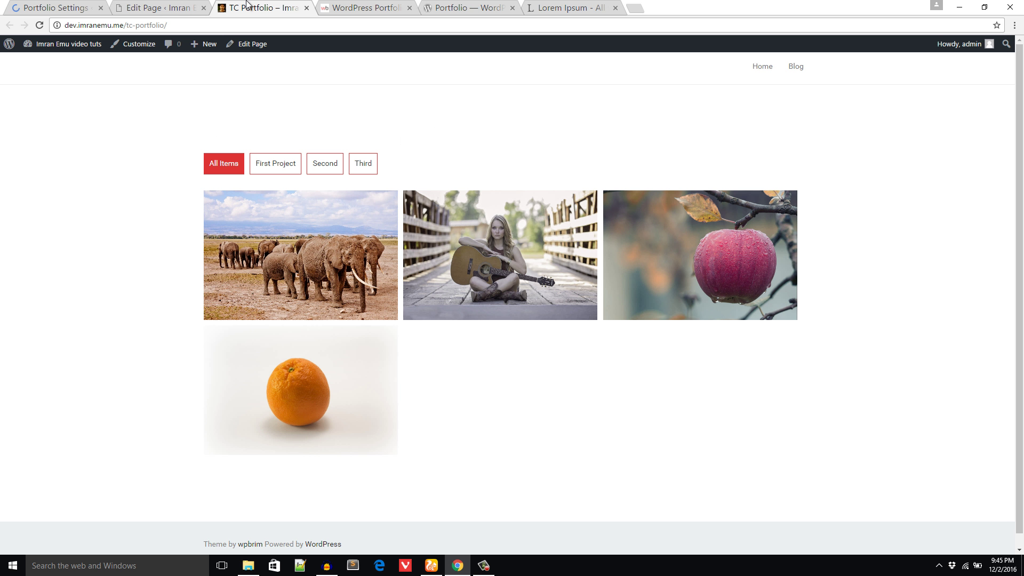
pyautogui.click(39, 25)
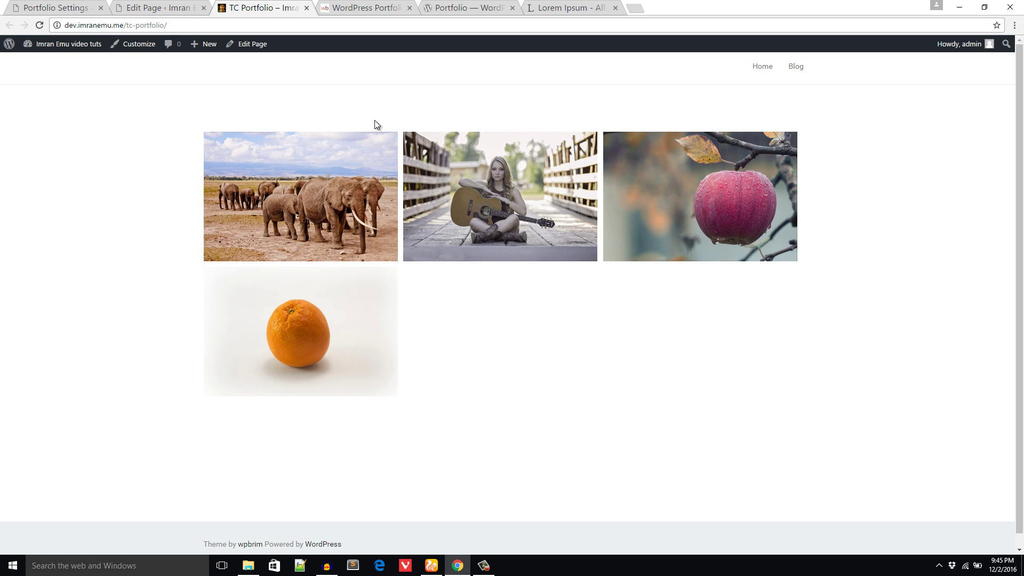
# Step: Set Show Short Description to Yes and Show Filter Menu back to Yes
pyautogui.click(60, 14)
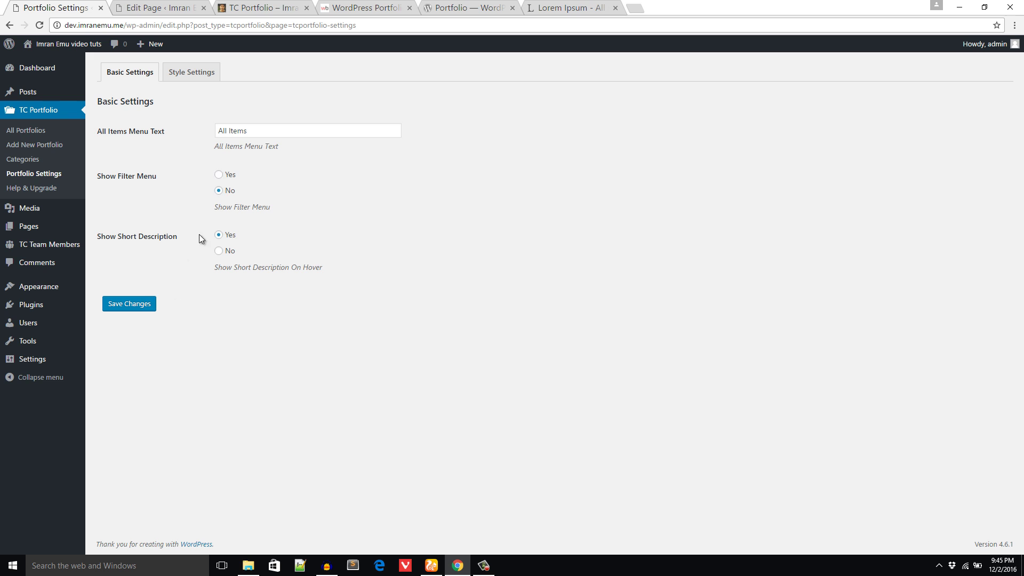
pyautogui.click(218, 234)
pyautogui.click(220, 175)
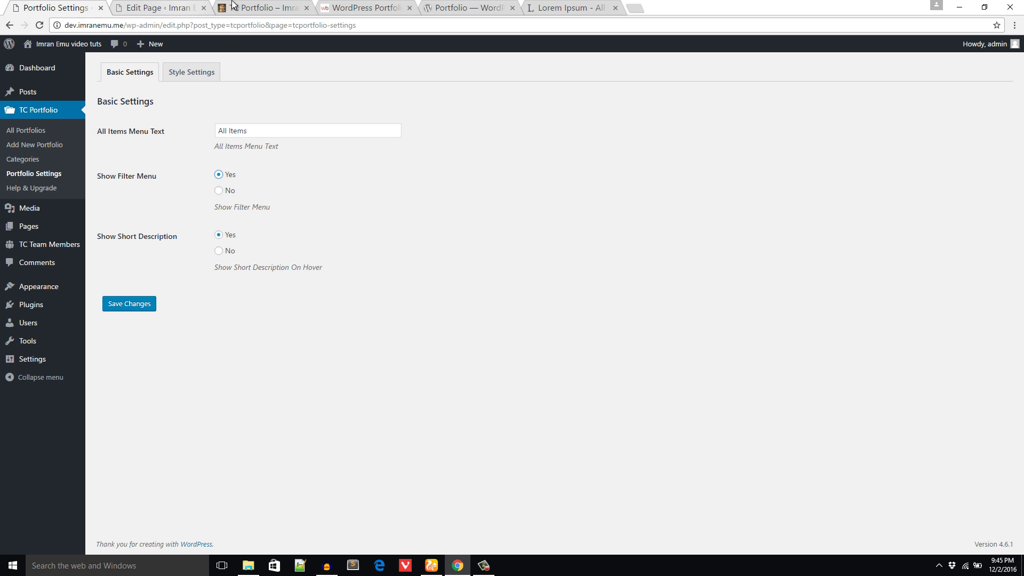
# Step: Change All Items Menu Text to 'All Projects', save, and reload the portfolio page to check the menu
pyautogui.moveTo(228, 131); pyautogui.dragTo(263, 133)
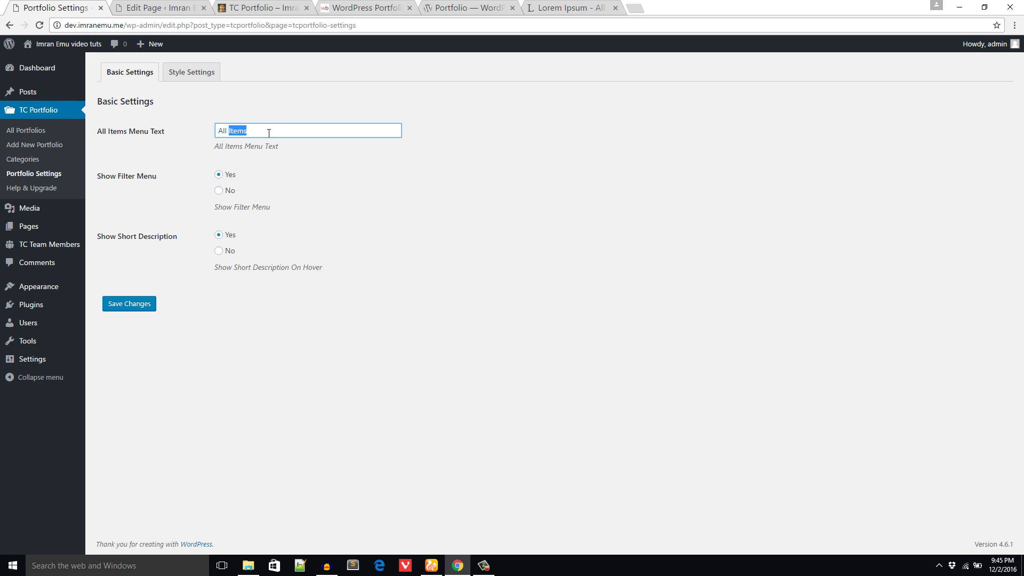
pyautogui.write('Projects')
pyautogui.click(136, 302)
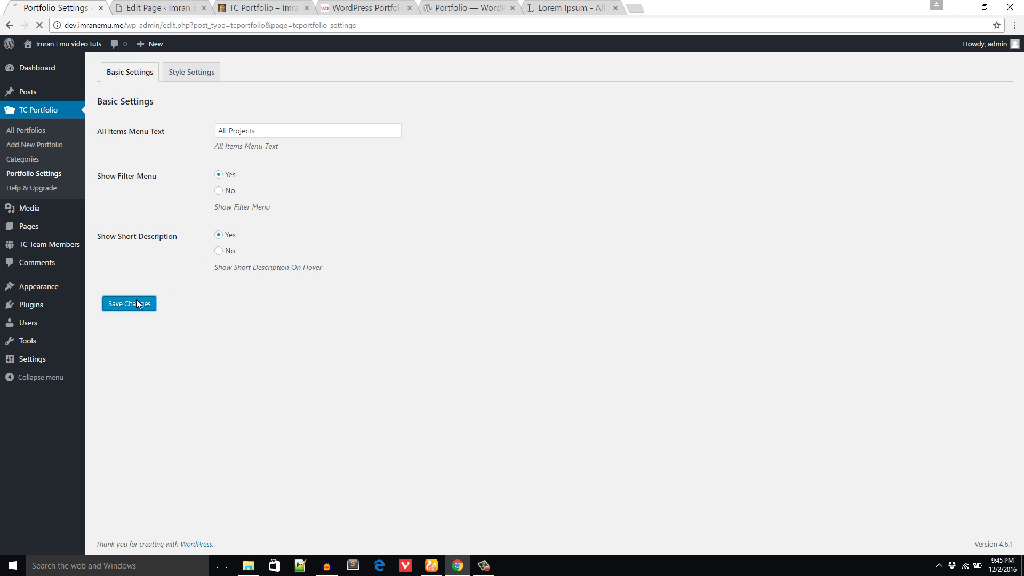
pyautogui.click(261, 5)
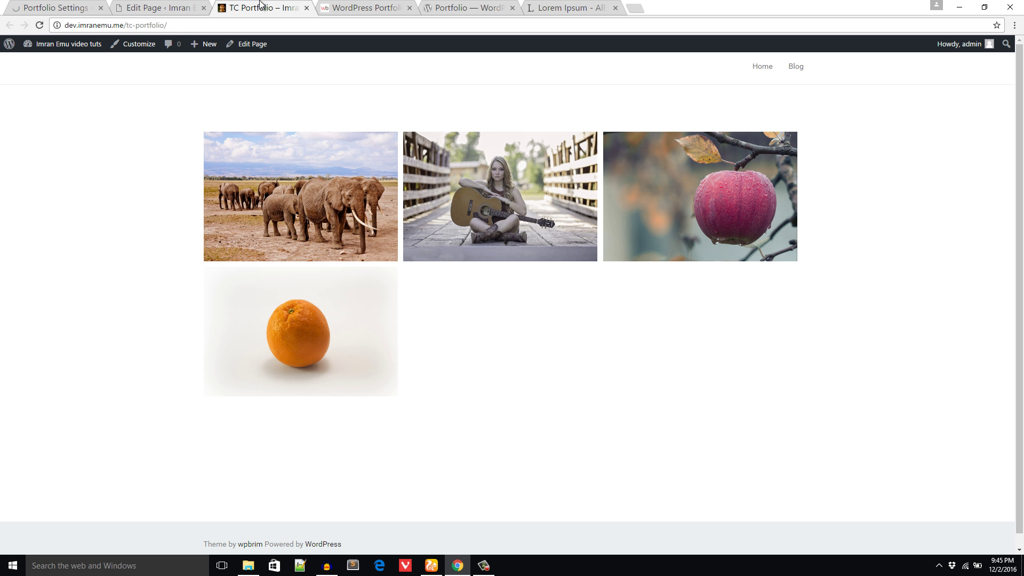
pyautogui.click(41, 27)
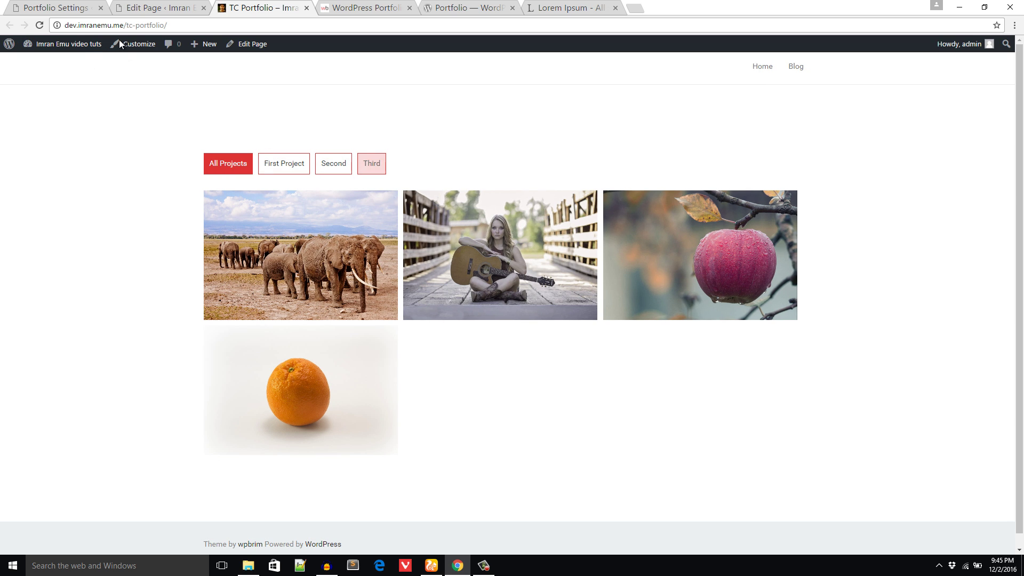
pyautogui.click(56, 7)
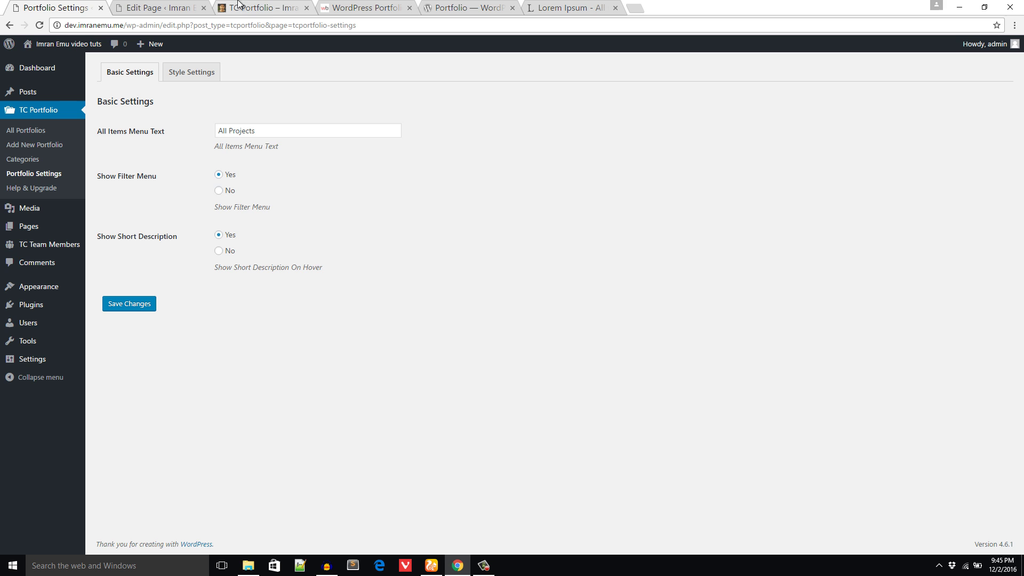
# Step: Save Show Short Description as No and preview the image hover overlays on the reloaded page
pyautogui.click(265, 5)
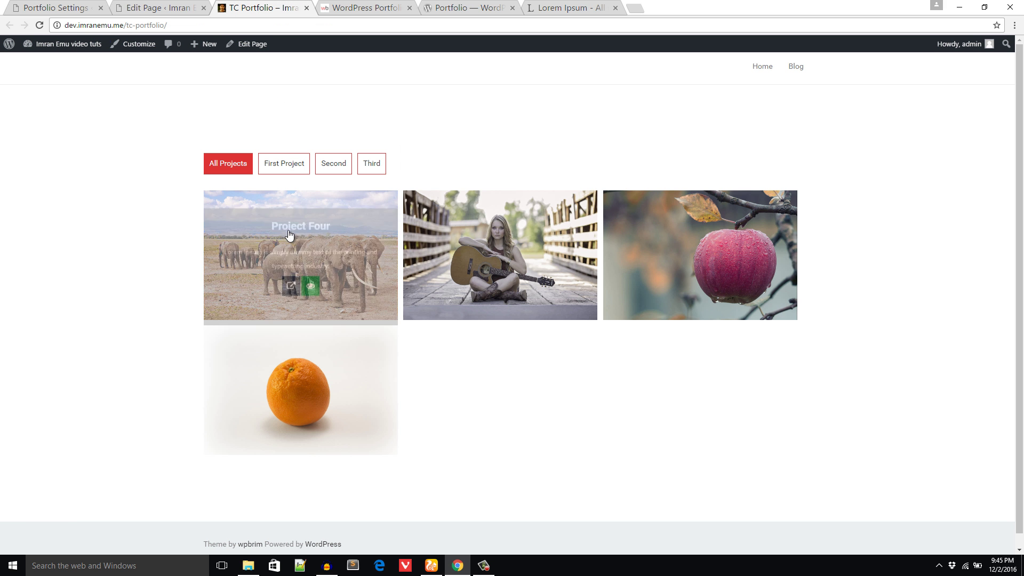
pyautogui.click(73, 7)
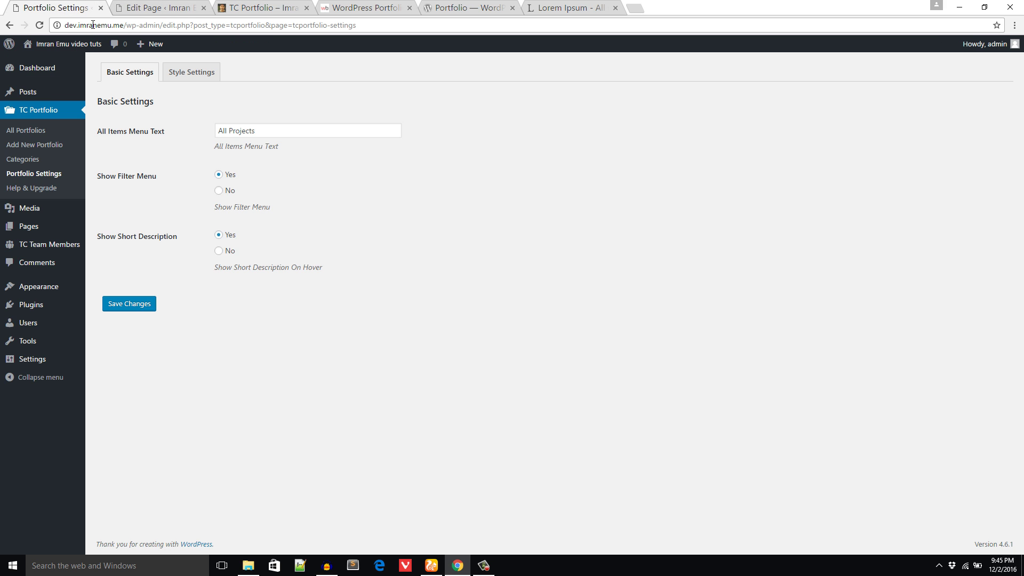
pyautogui.click(219, 256)
pyautogui.click(128, 304)
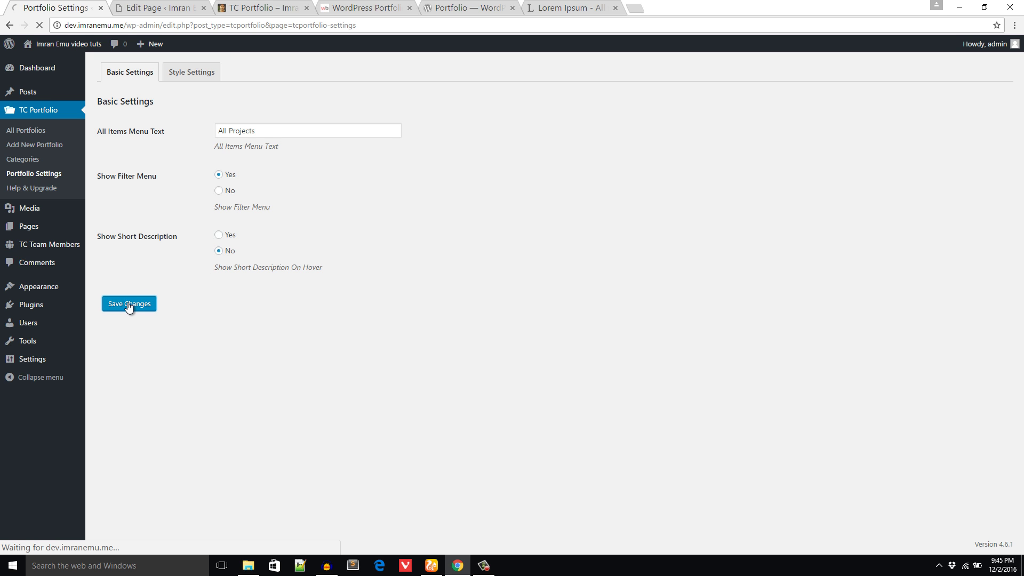
pyautogui.click(243, 10)
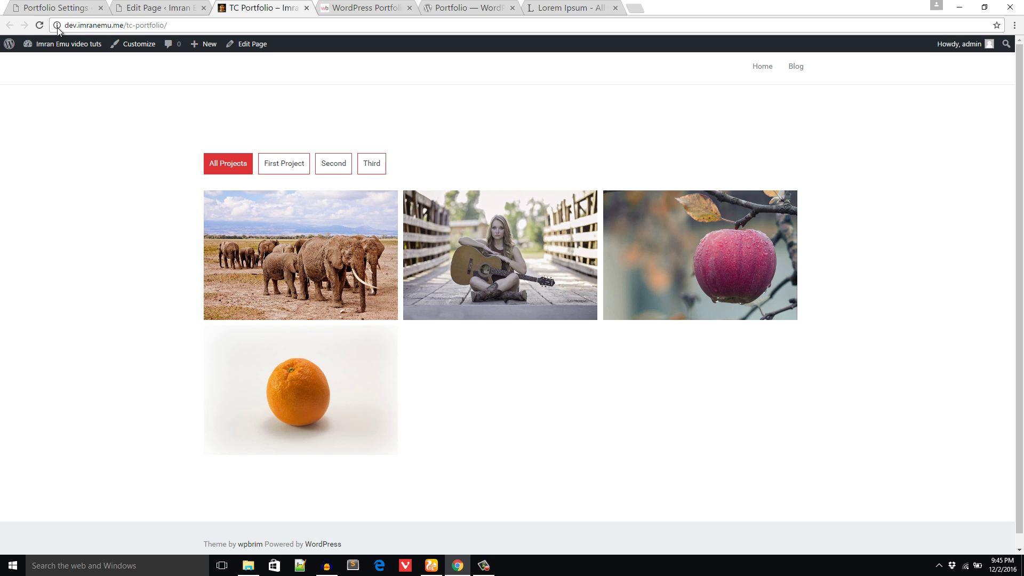
pyautogui.click(39, 25)
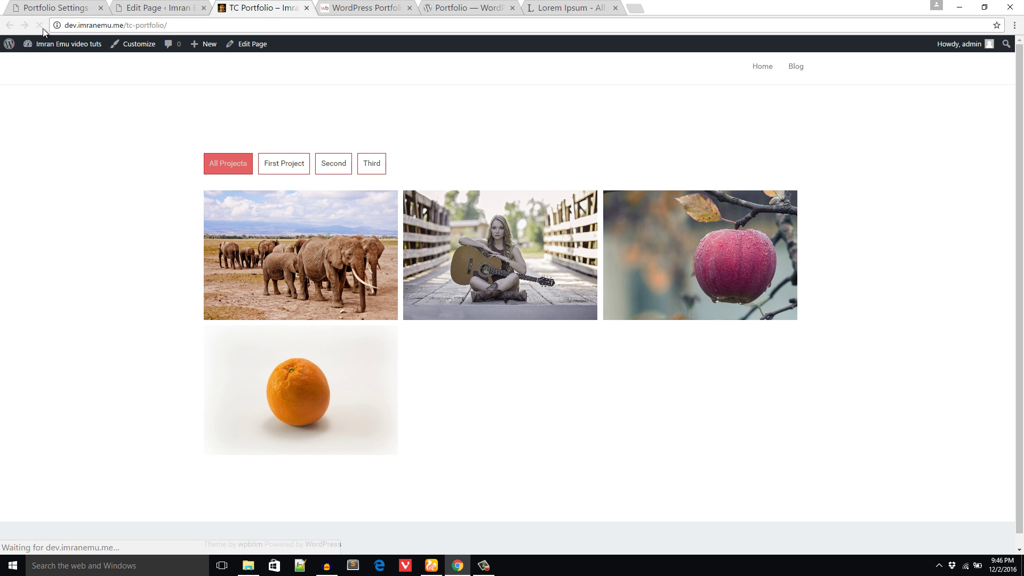
pyautogui.moveTo(254, 243)
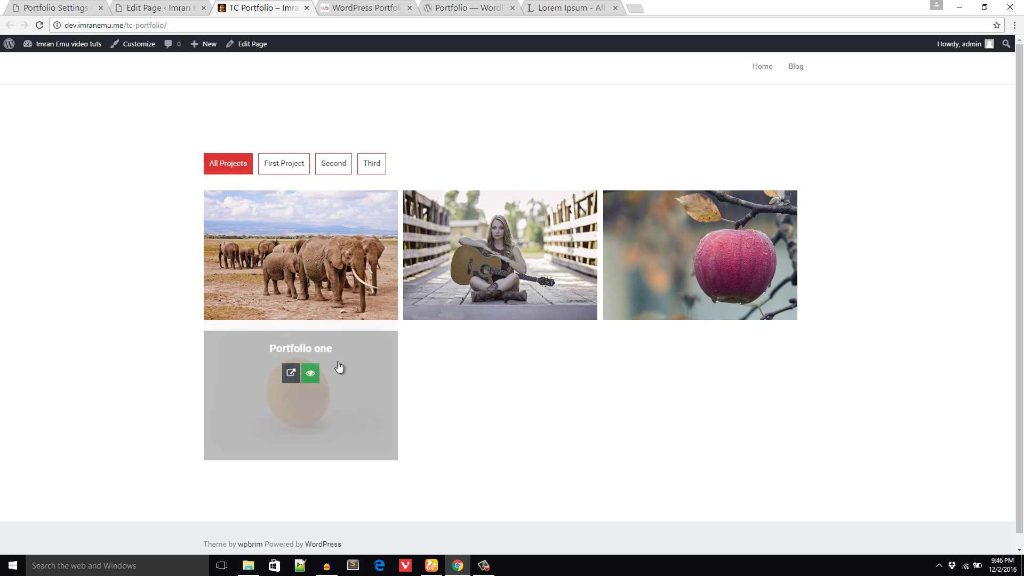
pyautogui.moveTo(541, 243)
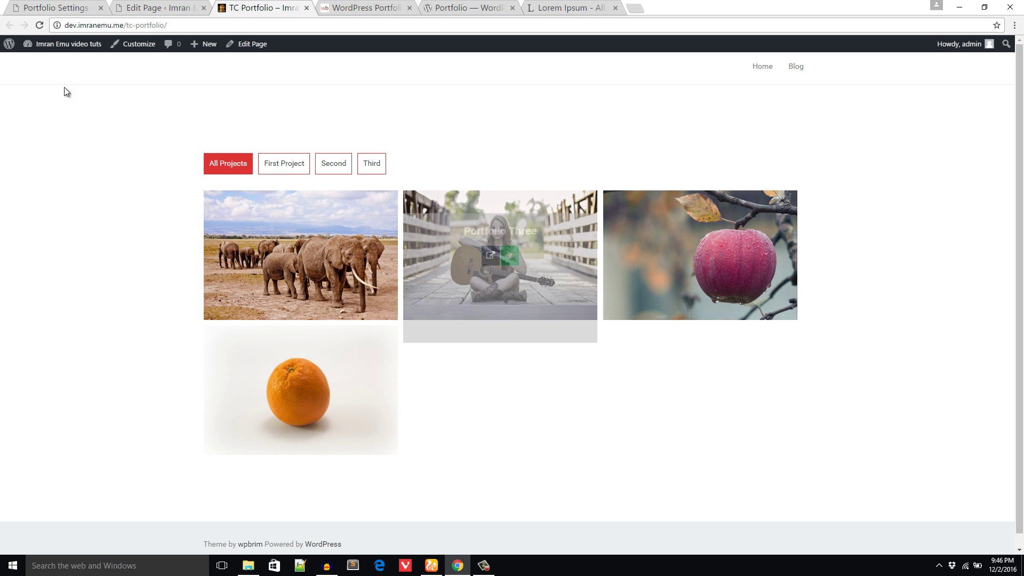
# Step: Set Show Short Description back to Yes and save the portfolio settings
pyautogui.click(63, 6)
pyautogui.click(222, 236)
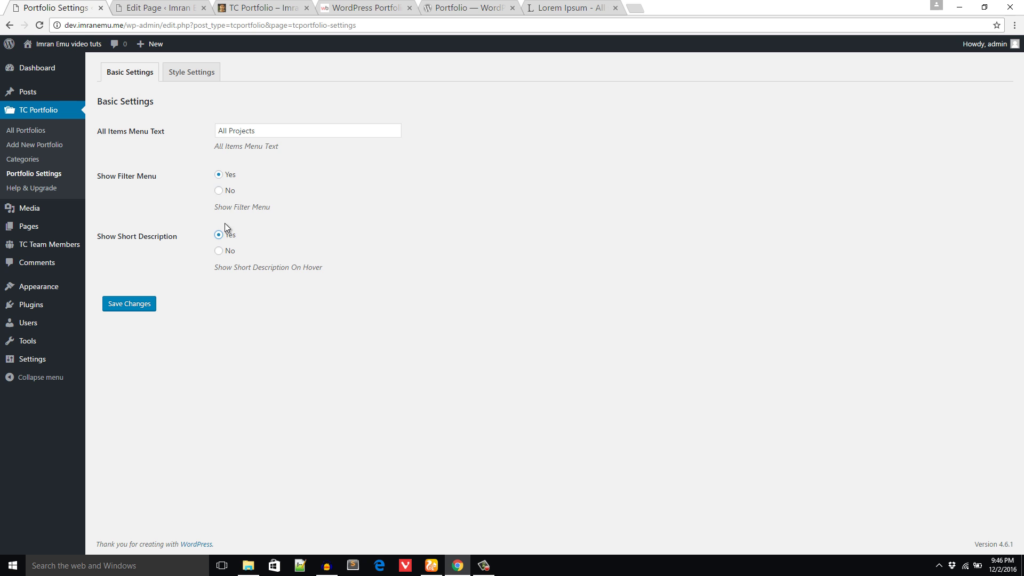
pyautogui.click(135, 303)
# Step: Select the [tc-portfolio] shortcode in the page editor, then reload the live portfolio page
pyautogui.click(159, 9)
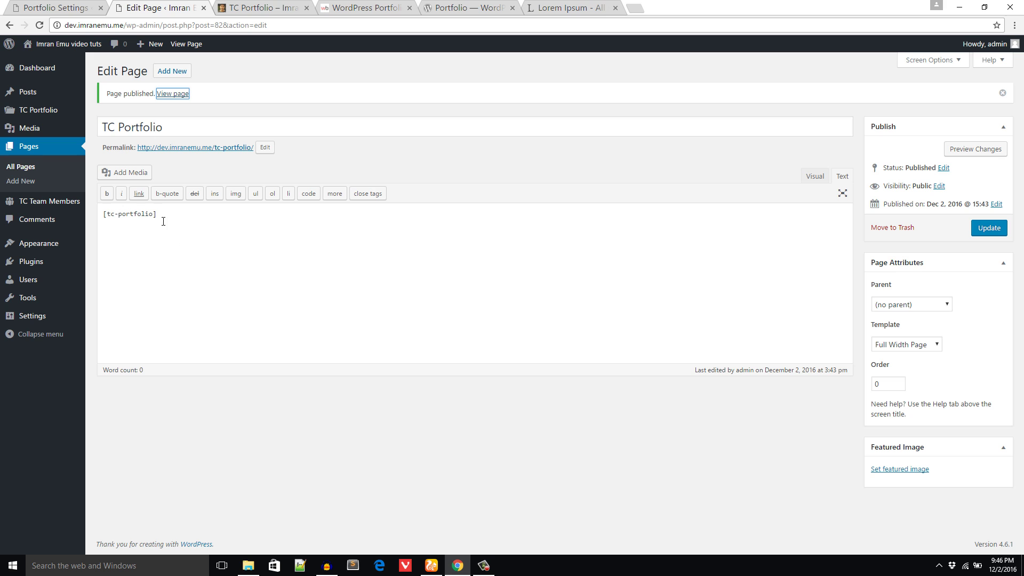
pyautogui.moveTo(160, 214); pyautogui.dragTo(92, 212)
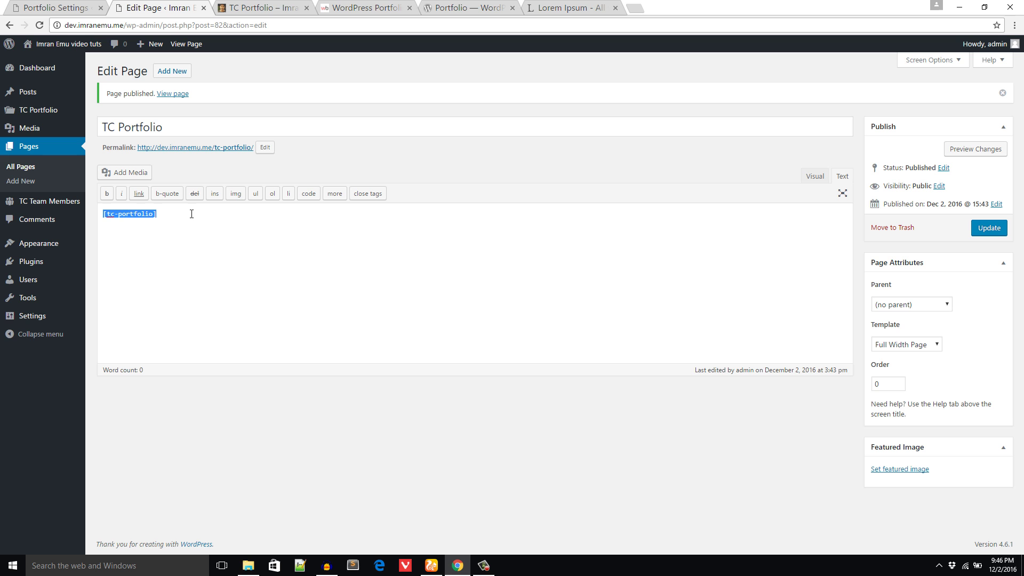
pyautogui.click(267, 5)
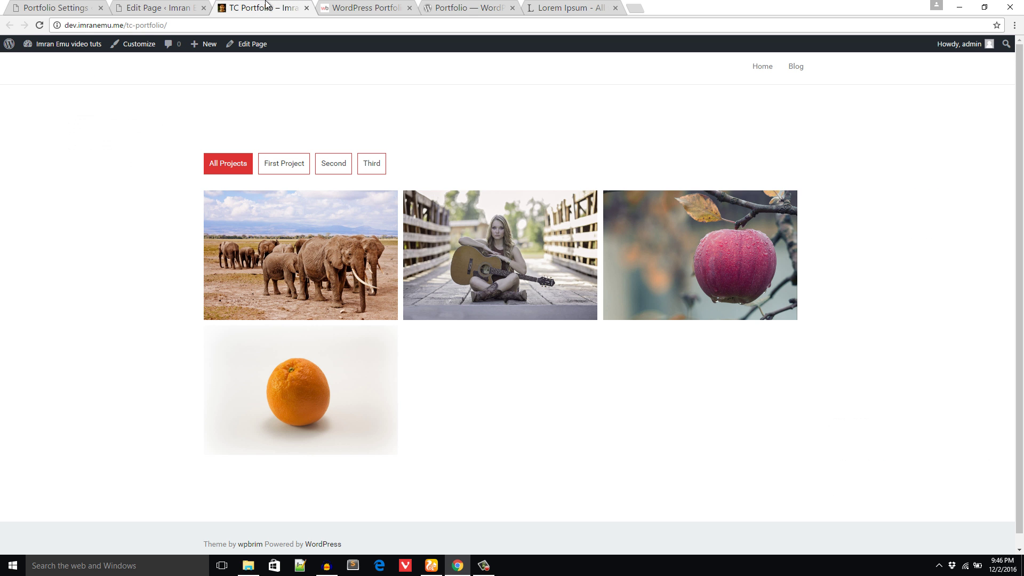
pyautogui.click(40, 25)
# Step: Scroll through the TC Portfolio plugin's wordpress.org listing description
pyautogui.click(486, 7)
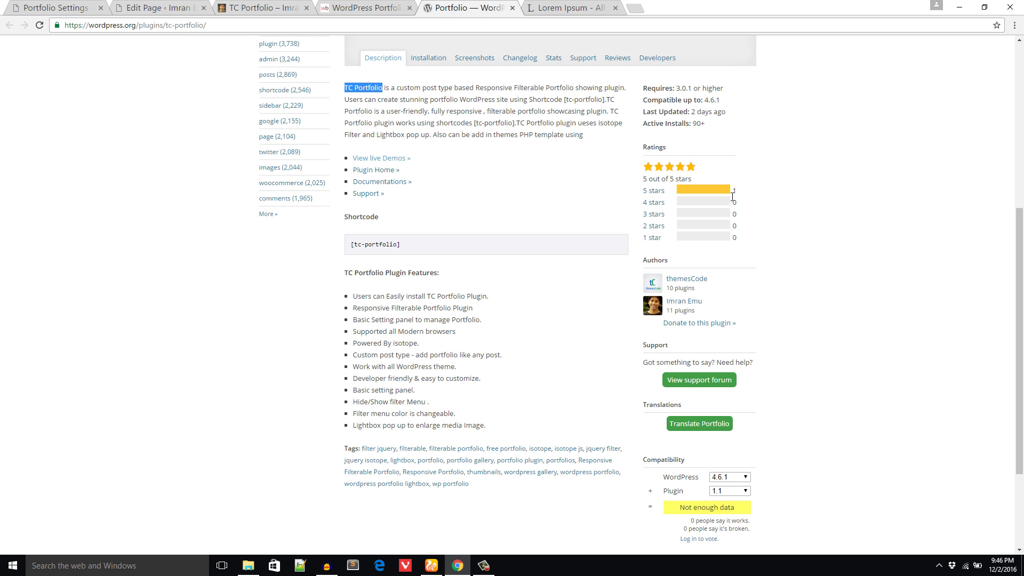
pyautogui.scroll(5, 505, 238)
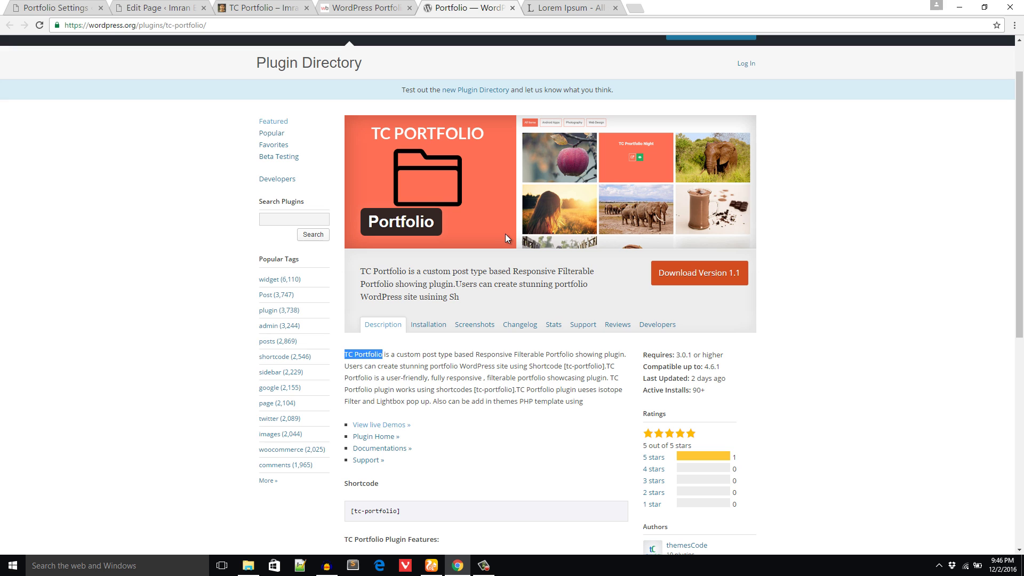
pyautogui.click(218, 180)
pyautogui.scroll(-2, 323, 290)
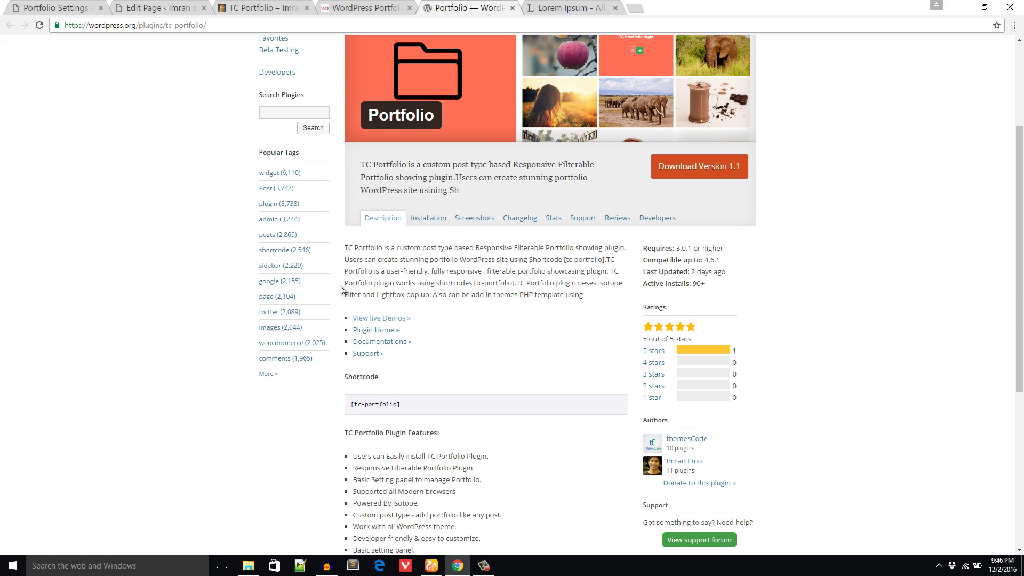
# Step: Open the themesCode support forum's Ask Question form, browse it, and return to the portfolio page
pyautogui.click(374, 353)
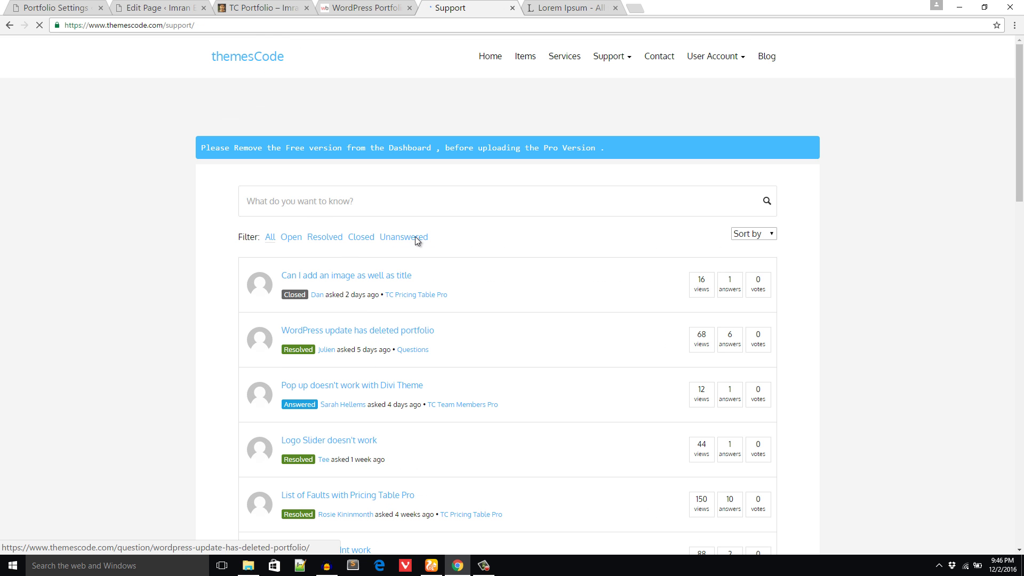
pyautogui.scroll(-20, 301, 204)
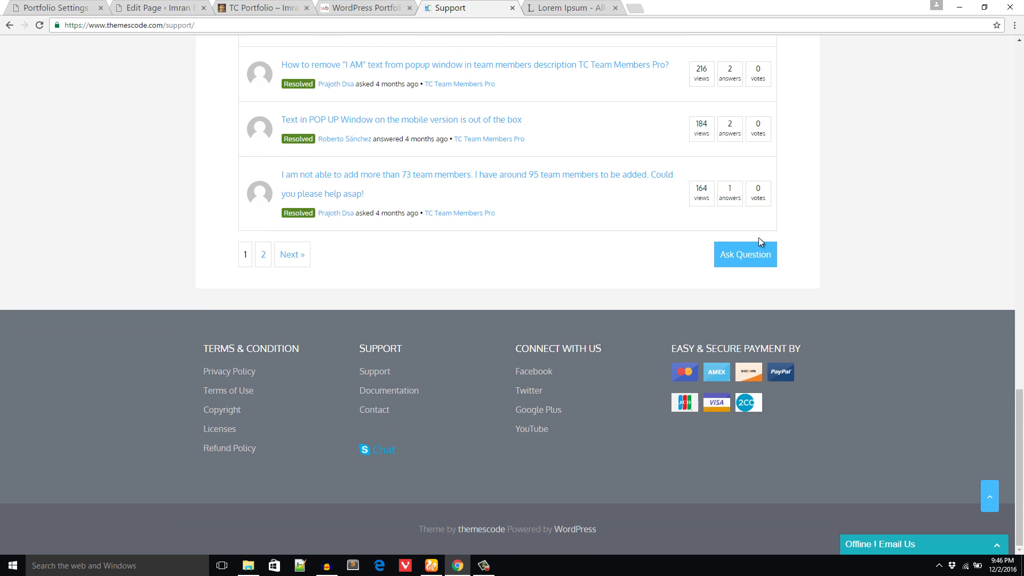
pyautogui.click(744, 252)
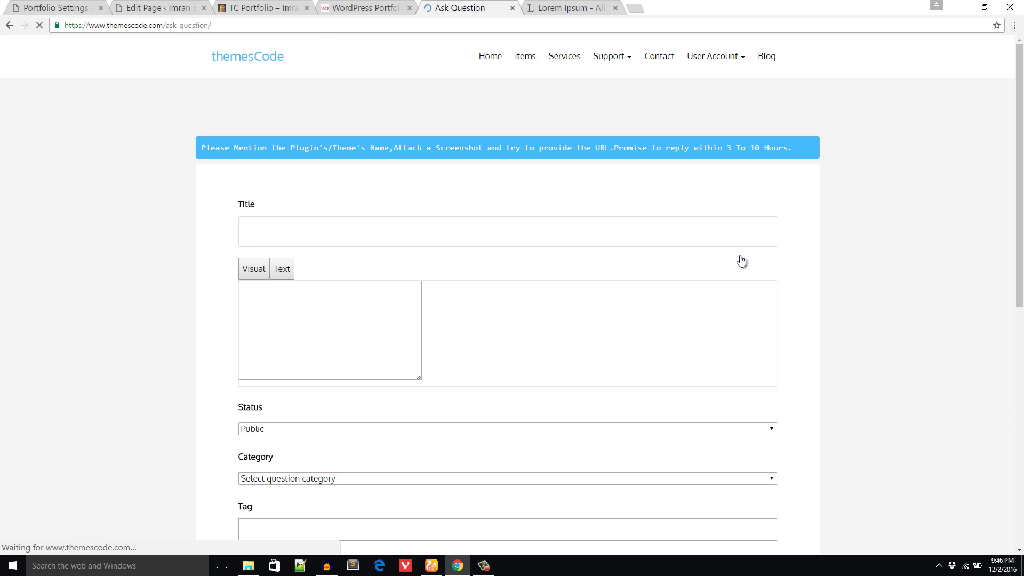
pyautogui.scroll(-3, 278, 299)
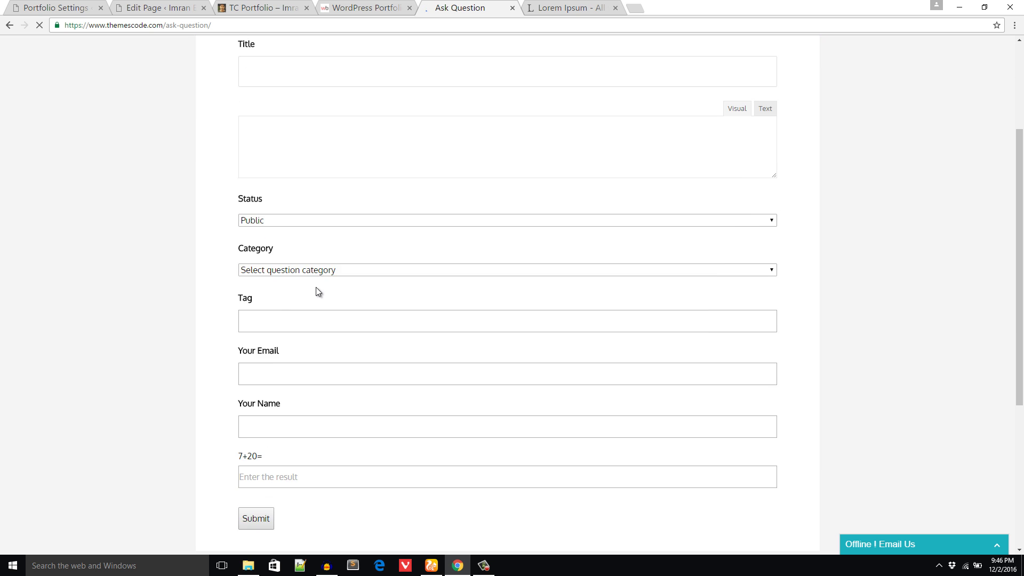
pyautogui.scroll(3, 318, 288)
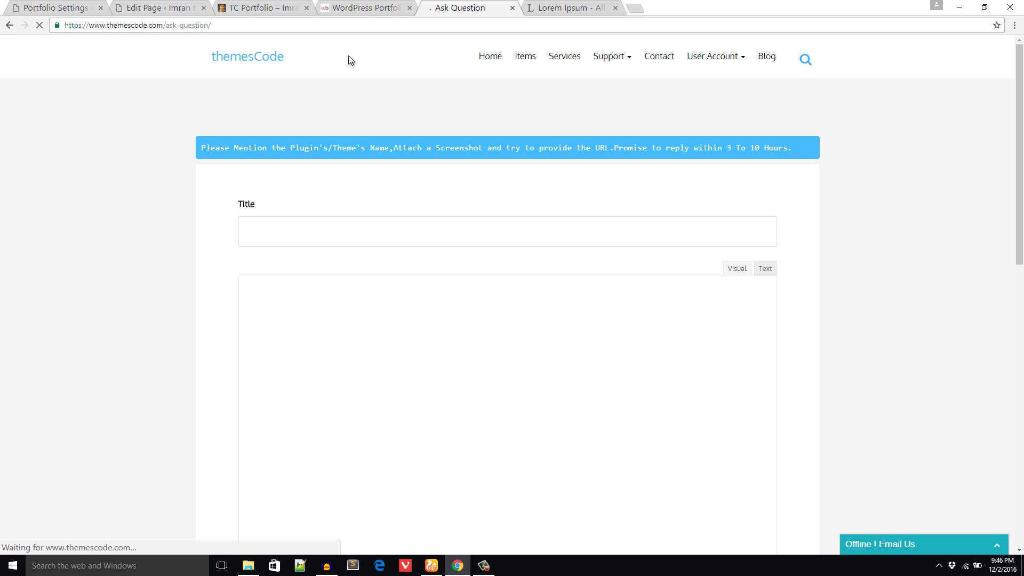
pyautogui.click(266, 8)
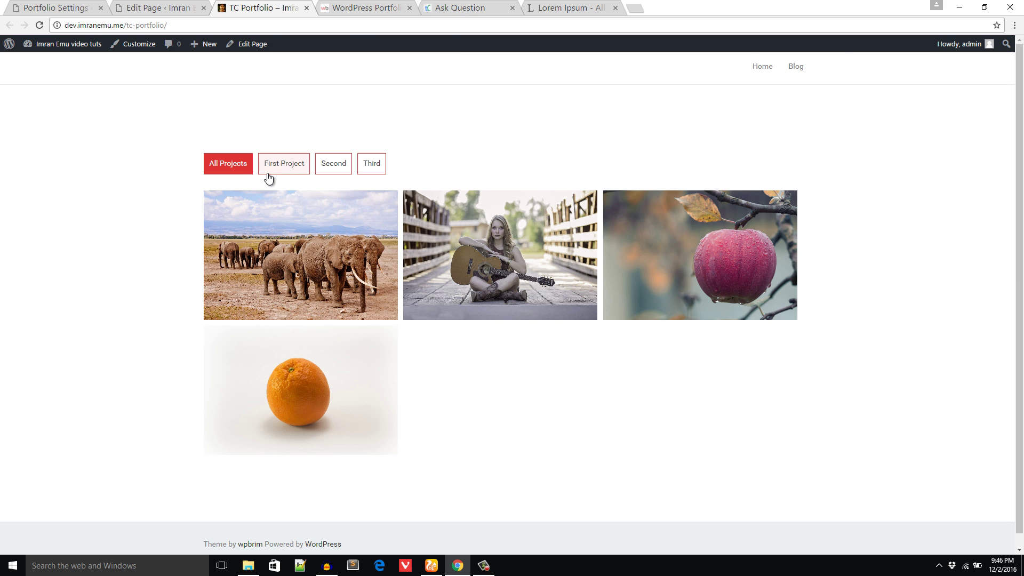